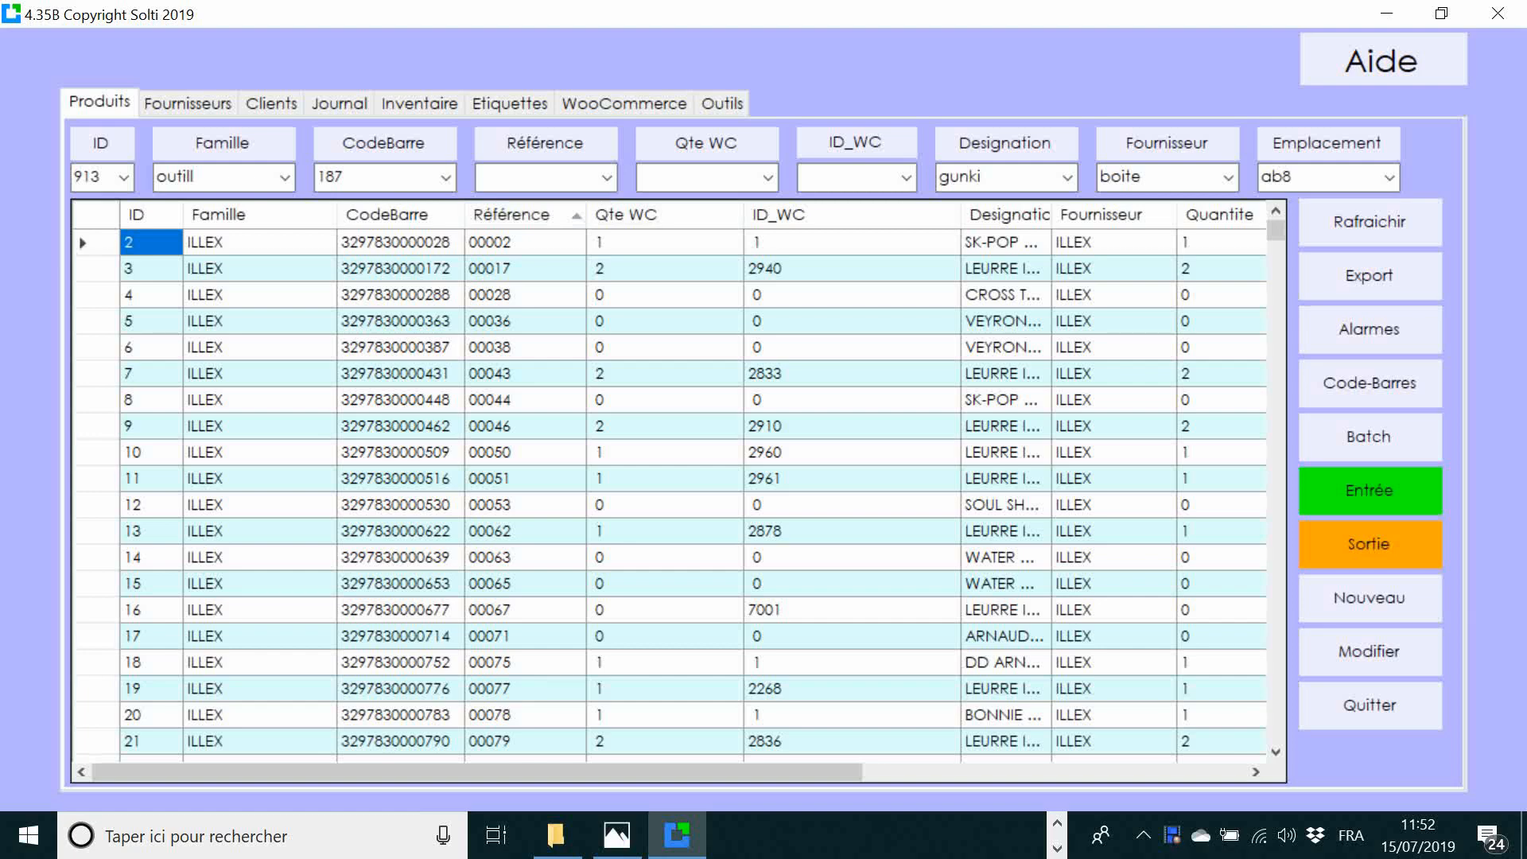
# Narrow the ID_WC, Quantité and Mini columns and widen the Designation column in the product table.
pyautogui.moveTo(962, 214); pyautogui.dragTo(819, 215)
pyautogui.moveTo(912, 215); pyautogui.dragTo(961, 215)
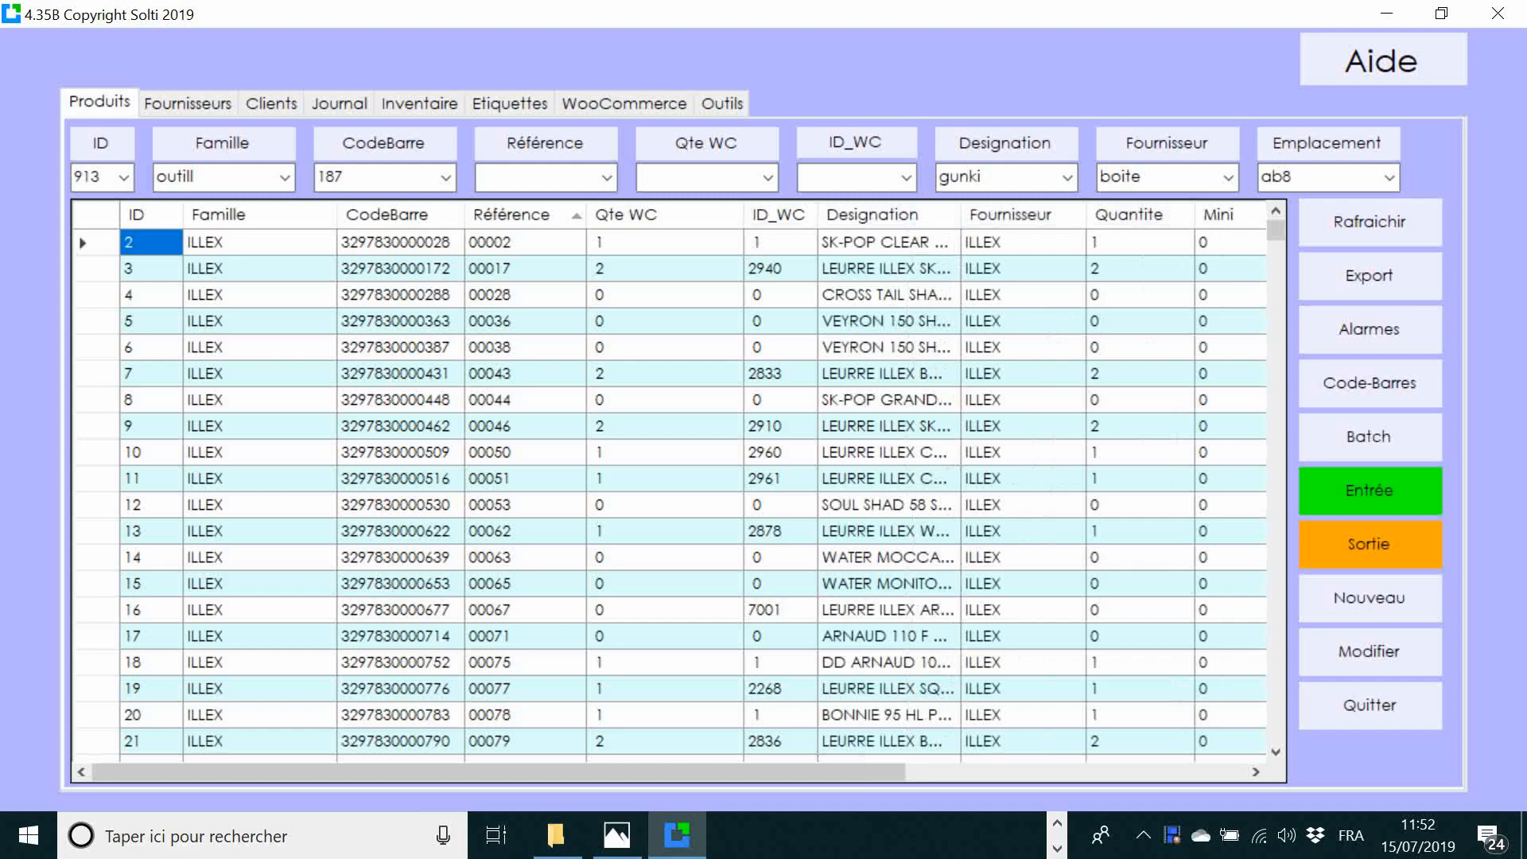
pyautogui.moveTo(1194, 215)
pyautogui.mouseDown()
pyautogui.moveTo(1161, 215)
pyautogui.moveTo(1211, 215)
pyautogui.mouseUp()
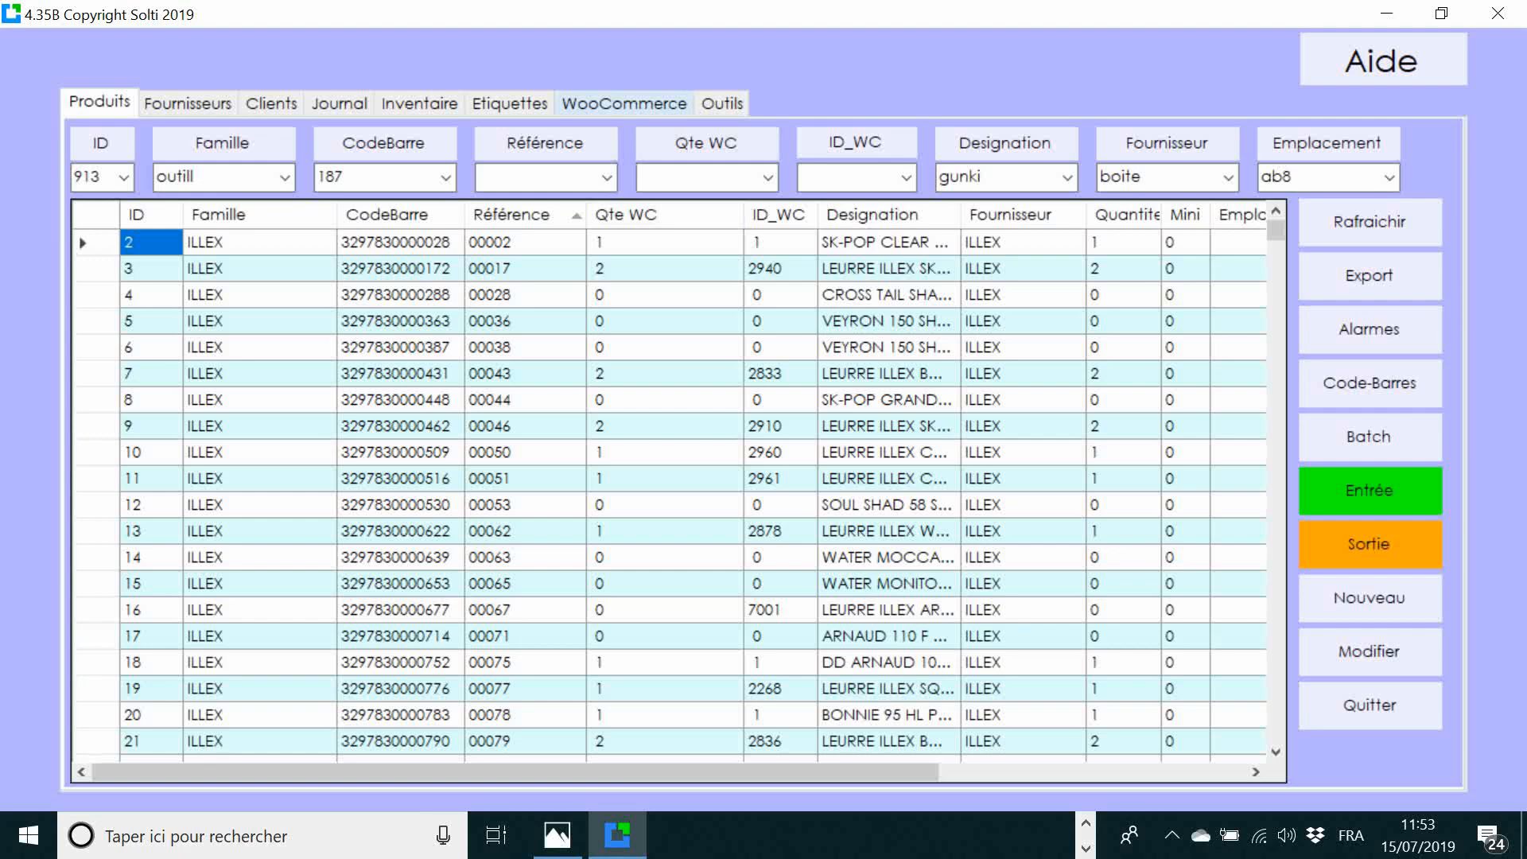
# On the shop's WooCommerce product export page in the browser, choose ID and UGS as the columns to export.
pyautogui.click(625, 103)
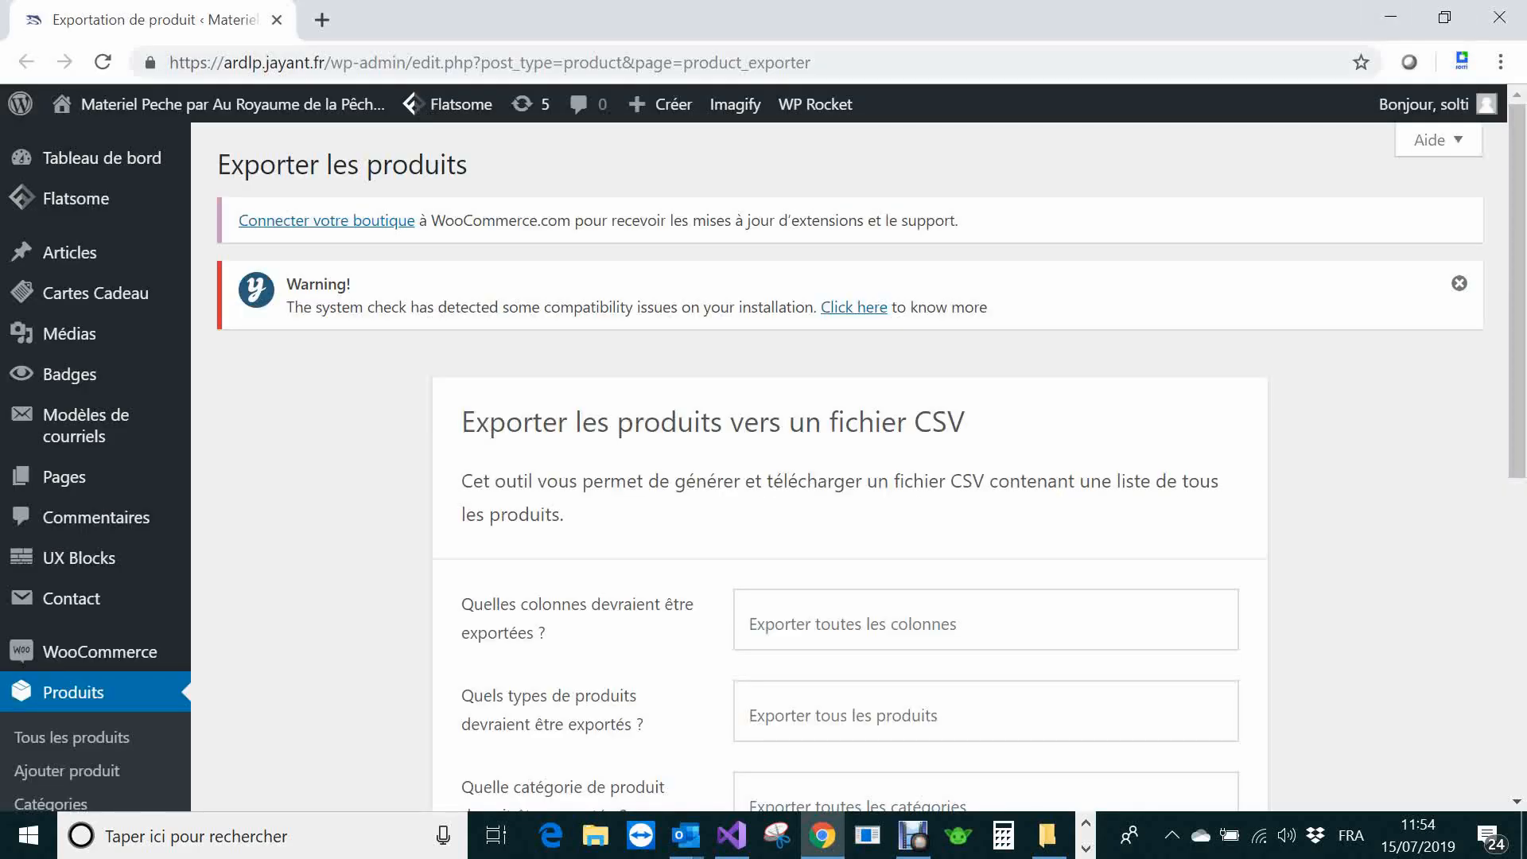
pyautogui.scroll(-1, 849, 462)
pyautogui.click(987, 501)
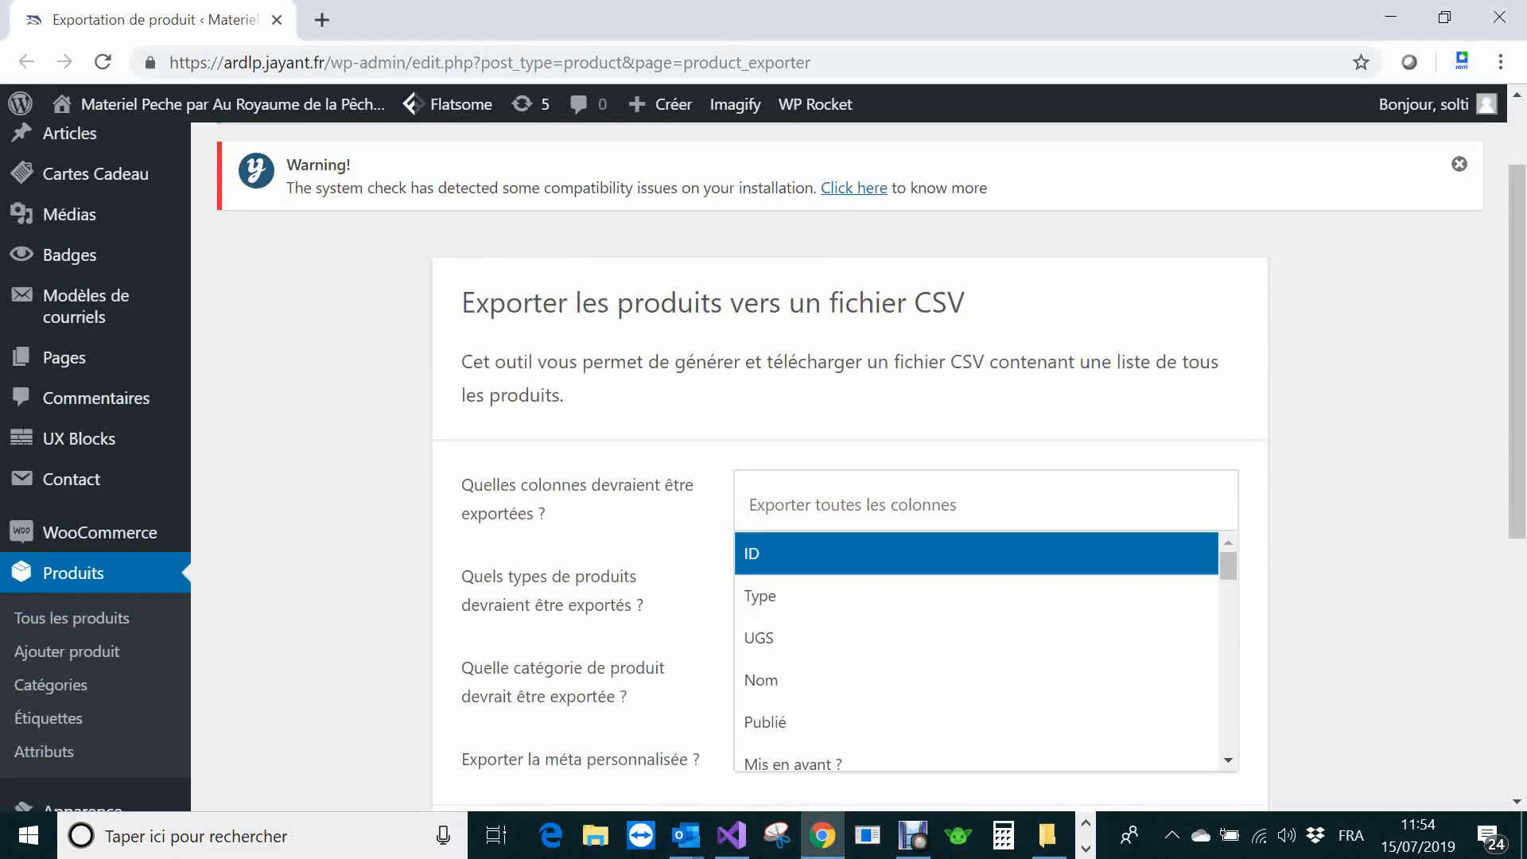
pyautogui.press('Return')
pyautogui.press('Down')
pyautogui.press('Down')
pyautogui.press('Down')
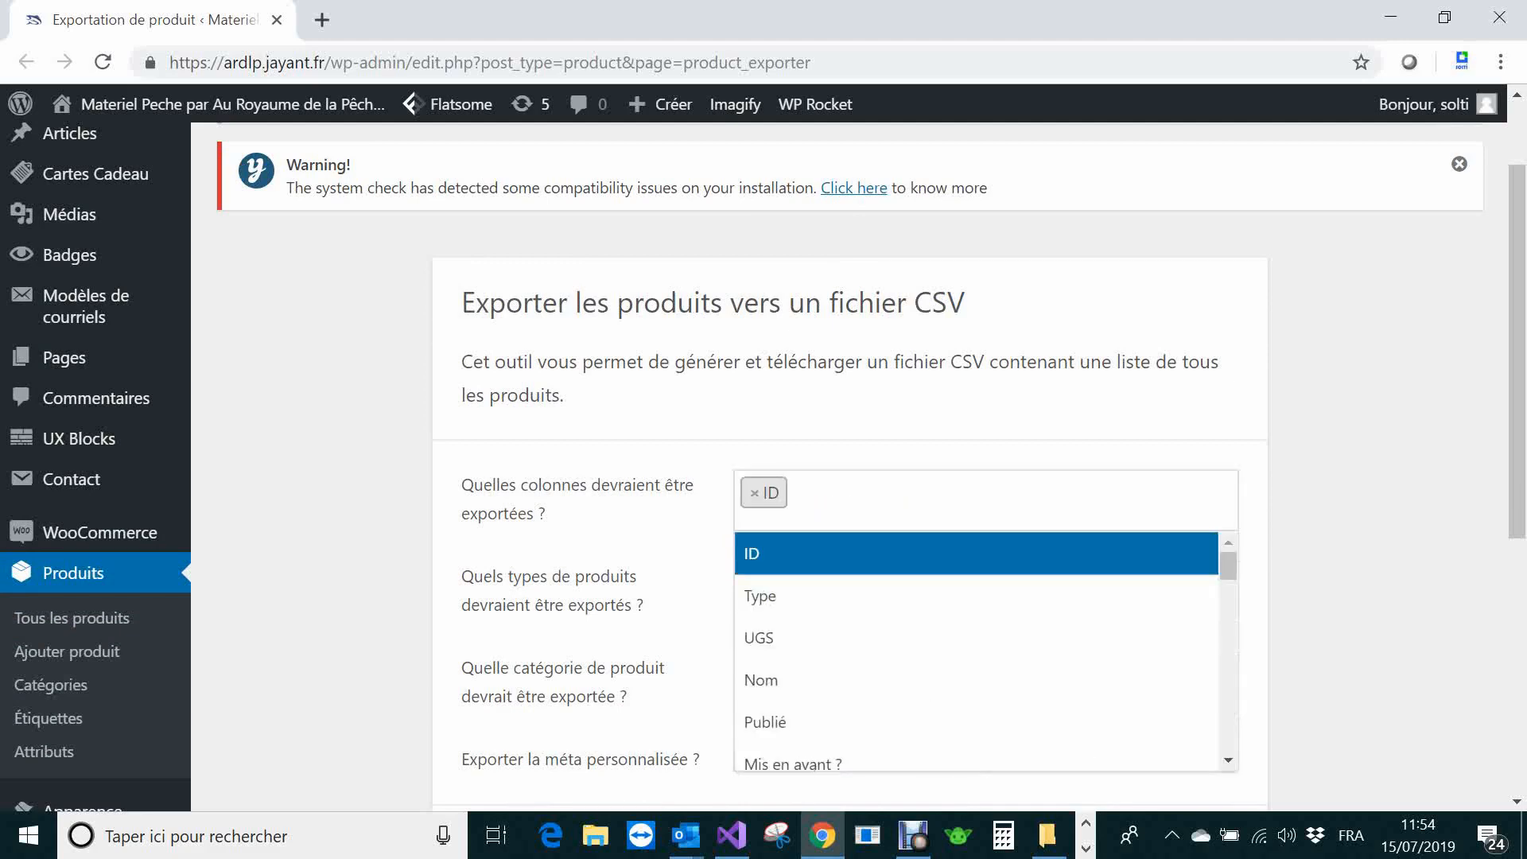
pyautogui.press('Return')
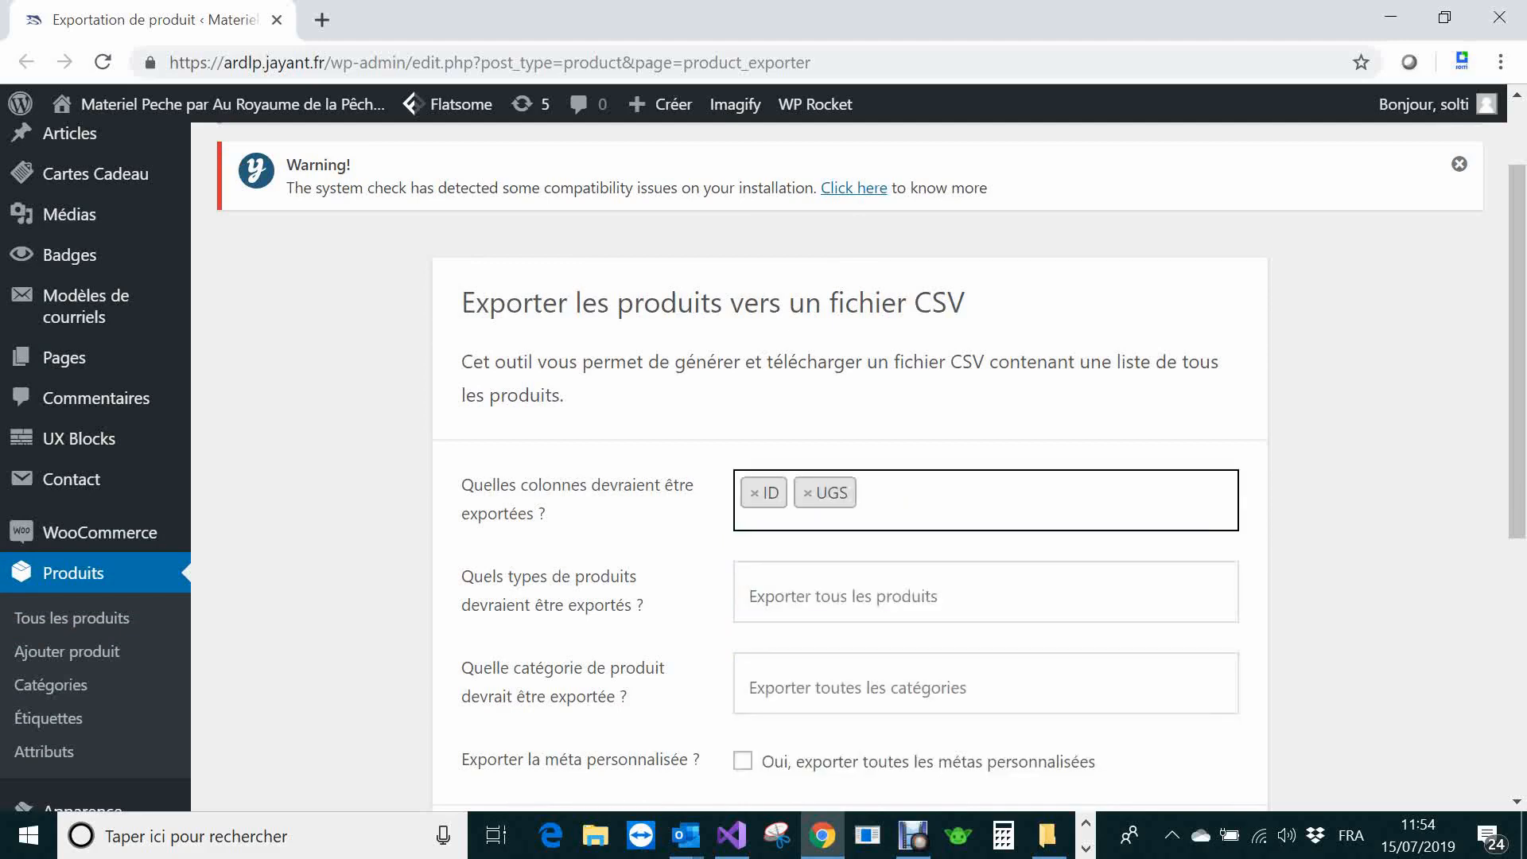
# Generate the product CSV and show the downloaded file in its folder.
pyautogui.scroll(-6, 849, 477)
pyautogui.click(1154, 382)
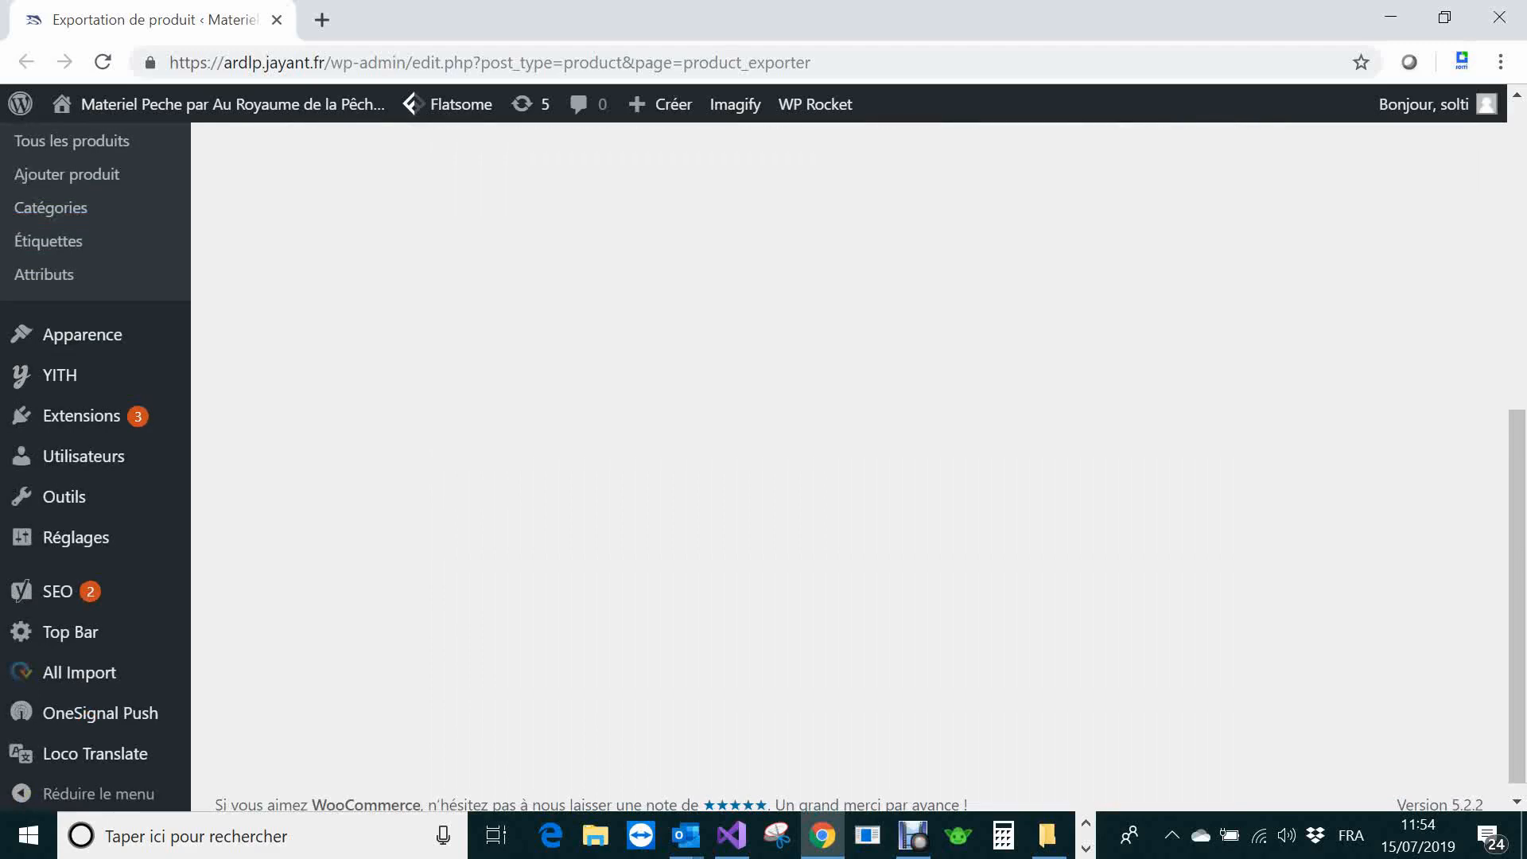
pyautogui.scroll(4, 849, 467)
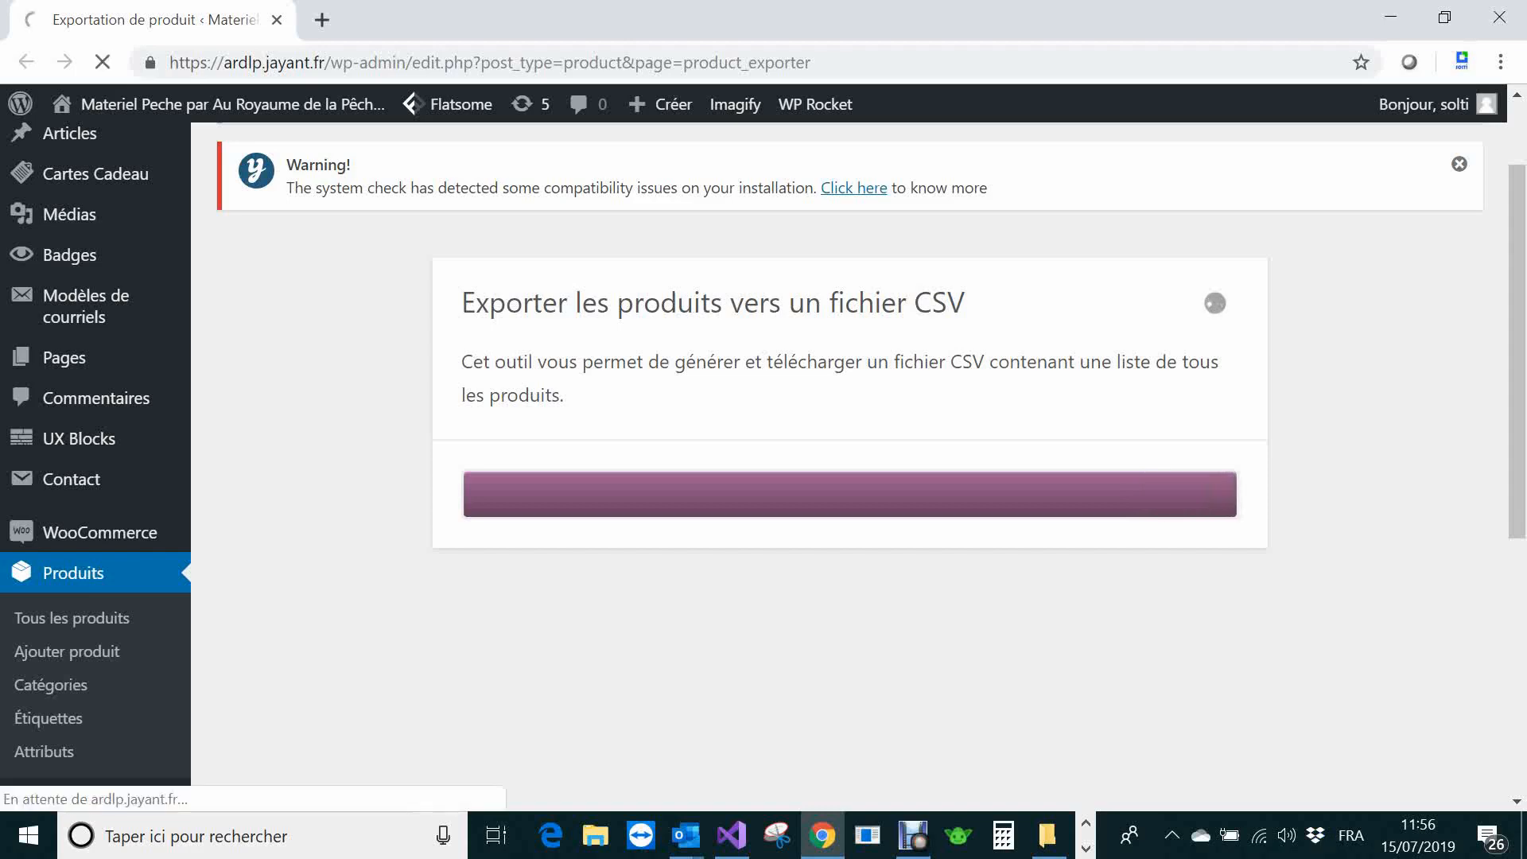
pyautogui.scroll(-4, 850, 437)
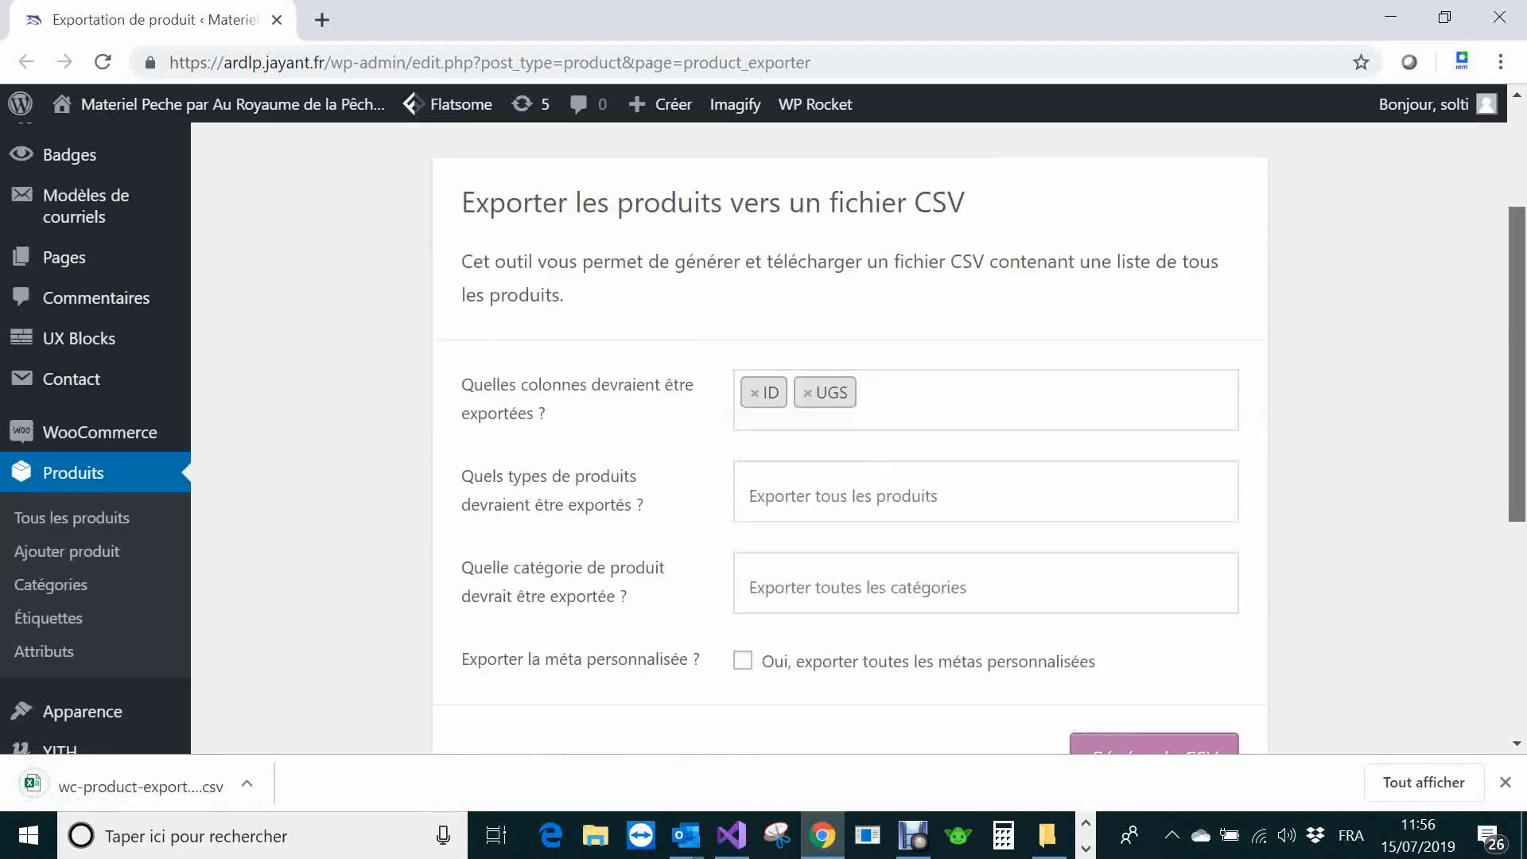
pyautogui.click(247, 783)
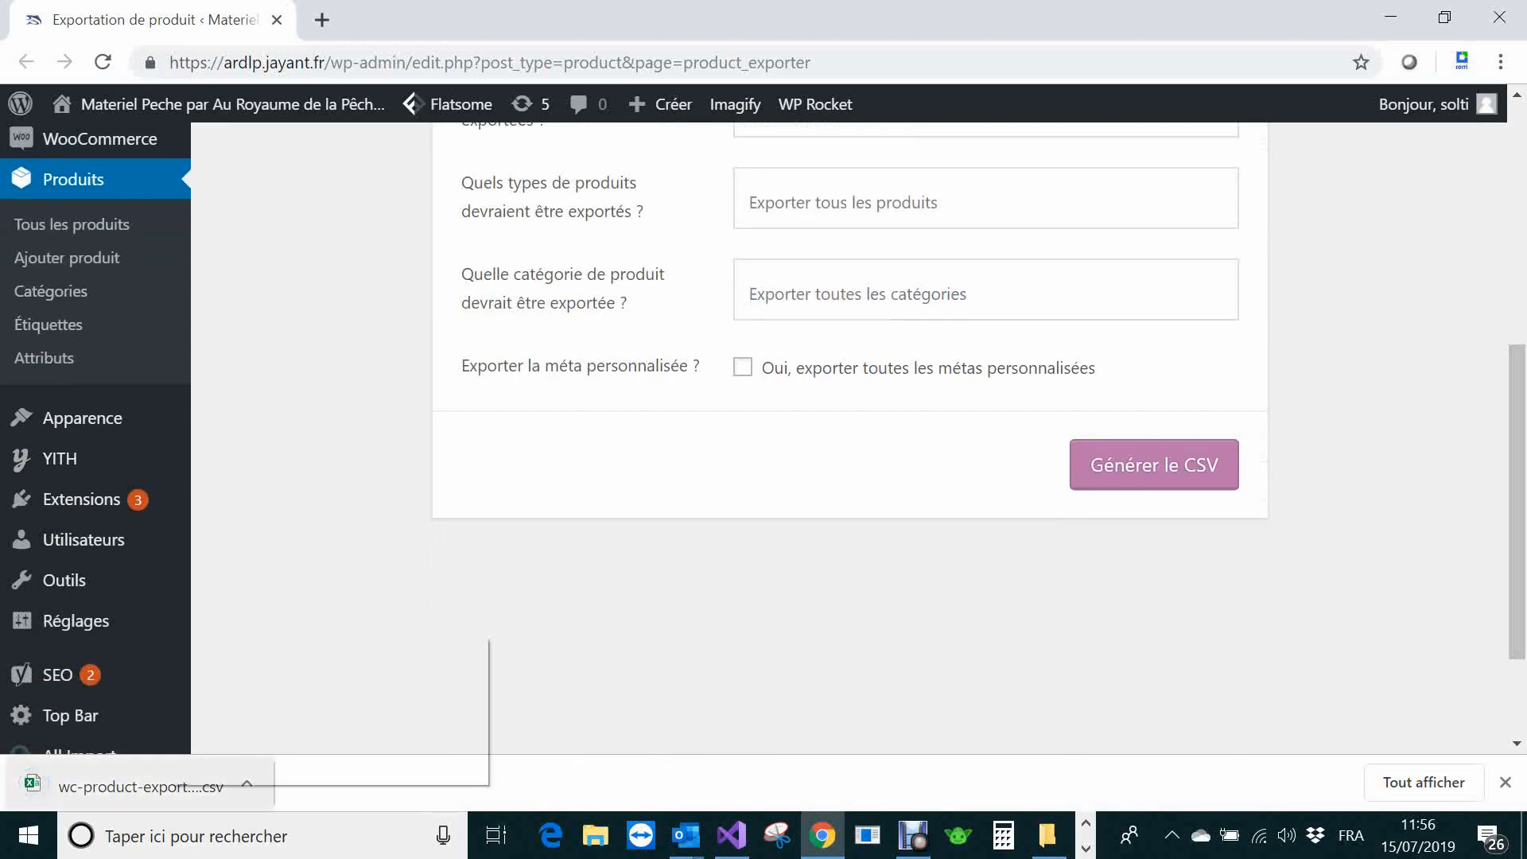
pyautogui.click(282, 724)
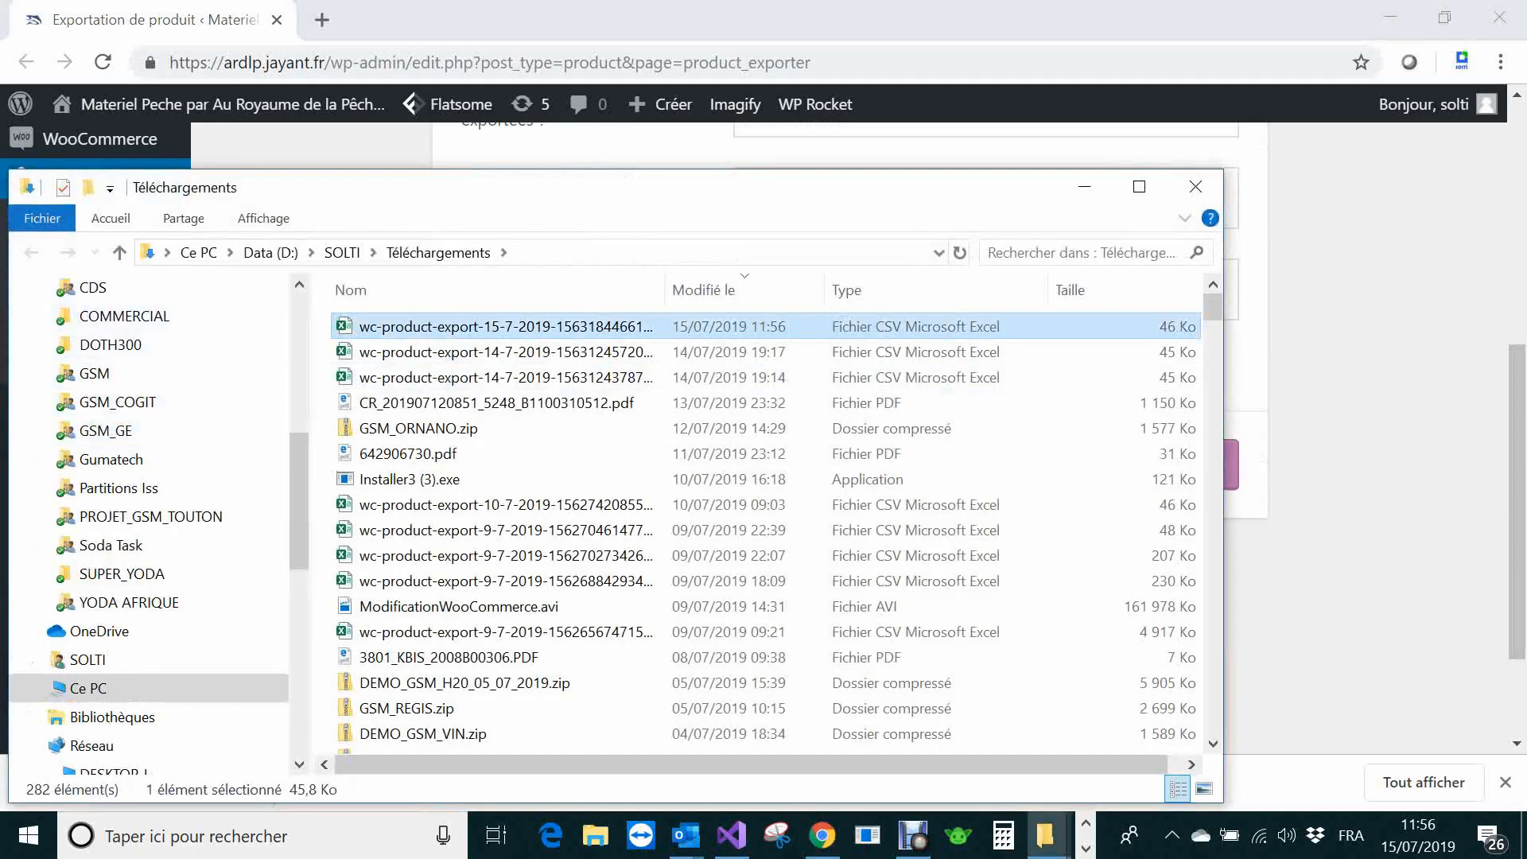
# Back in the stock program, import ID and UGS from wc-product-export-15-7-2019-1563184466124.csv in Téléchargements.
pyautogui.click(1390, 18)
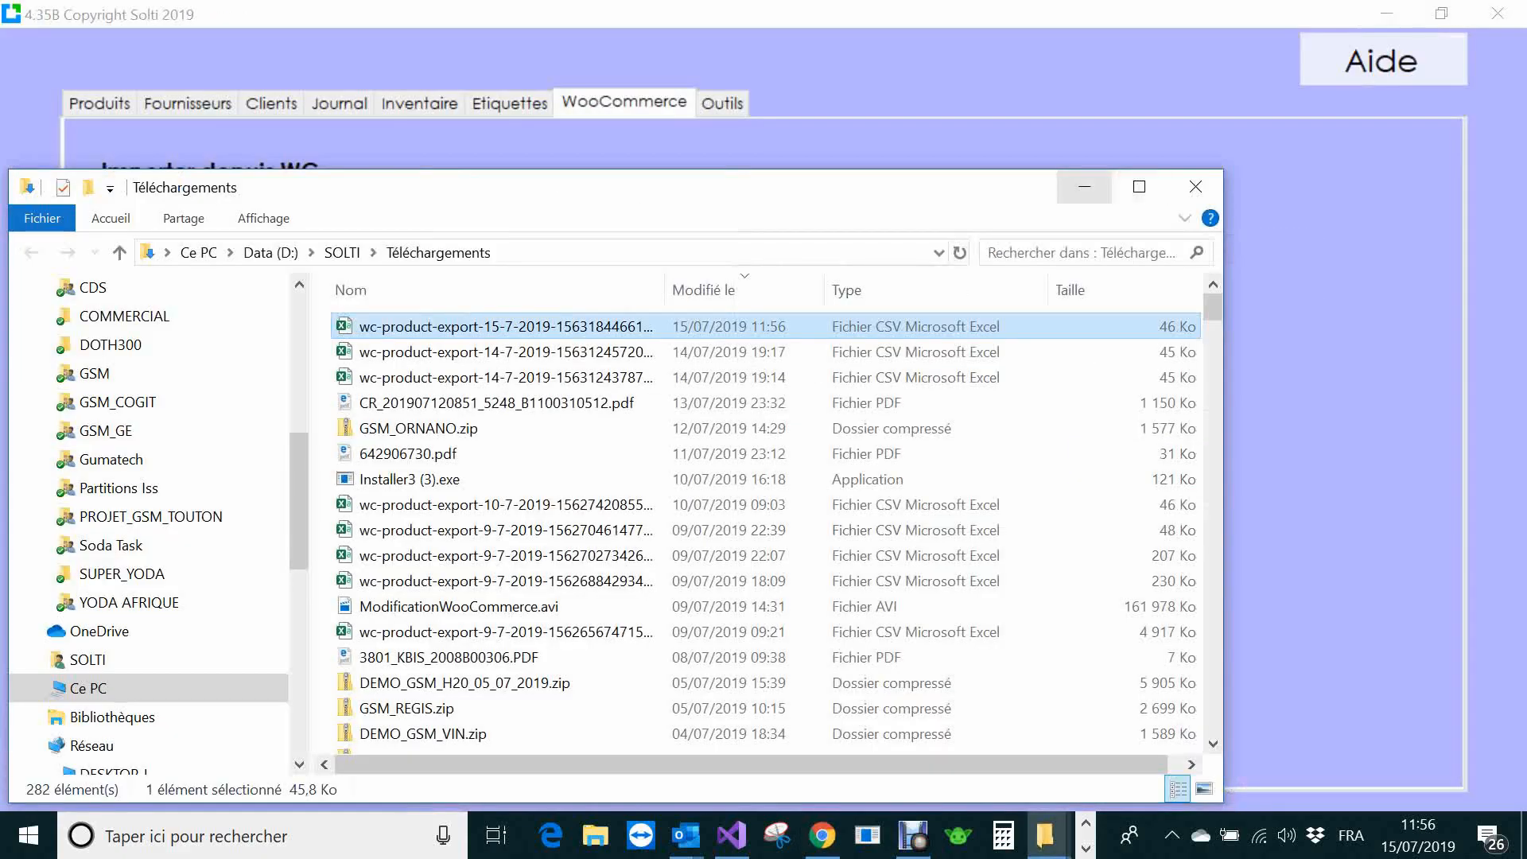
pyautogui.click(1083, 187)
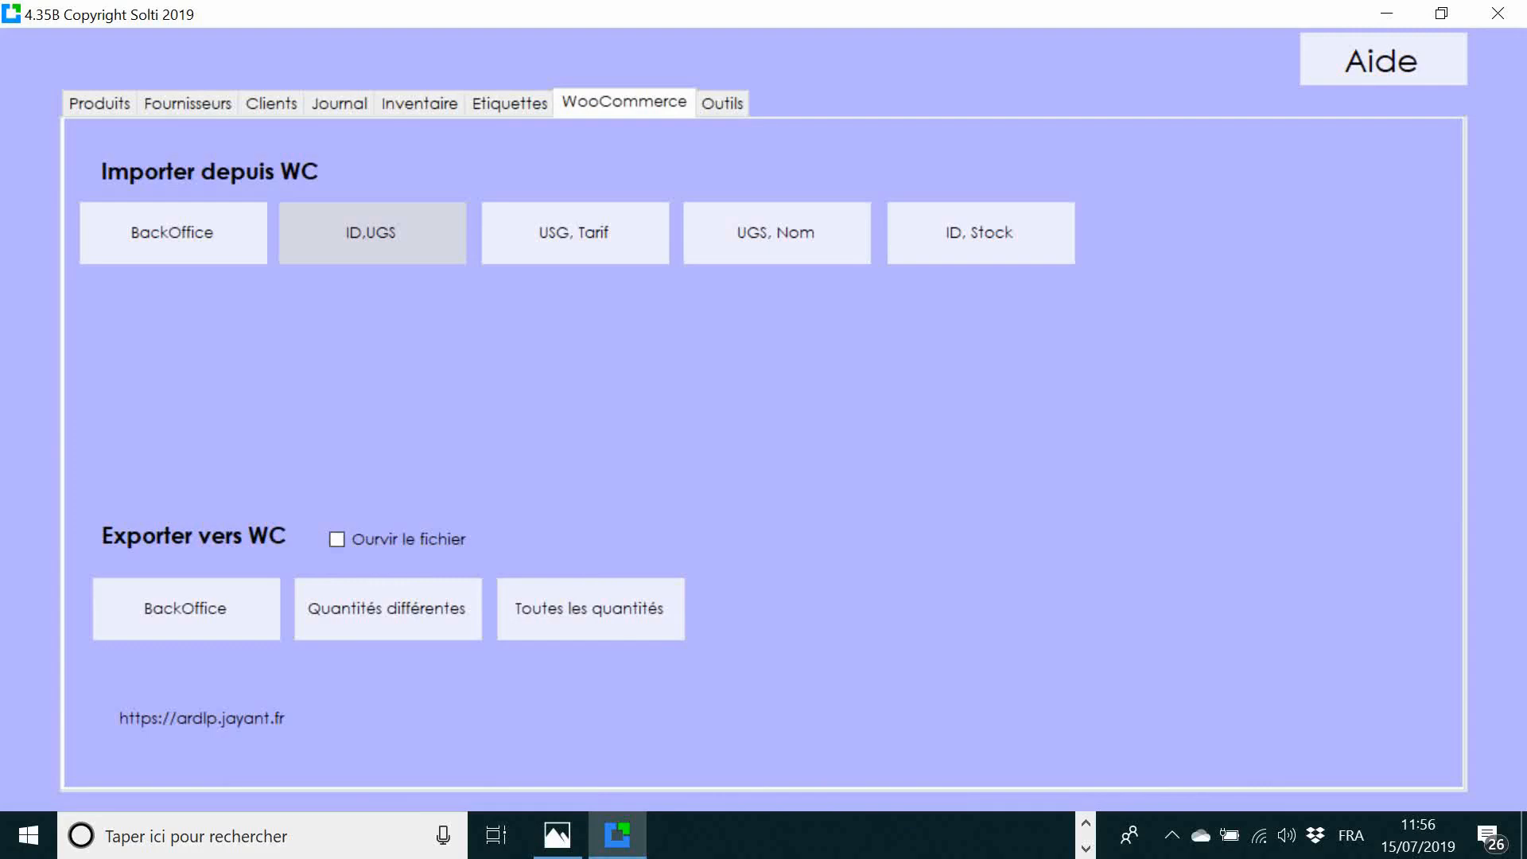
pyautogui.click(372, 232)
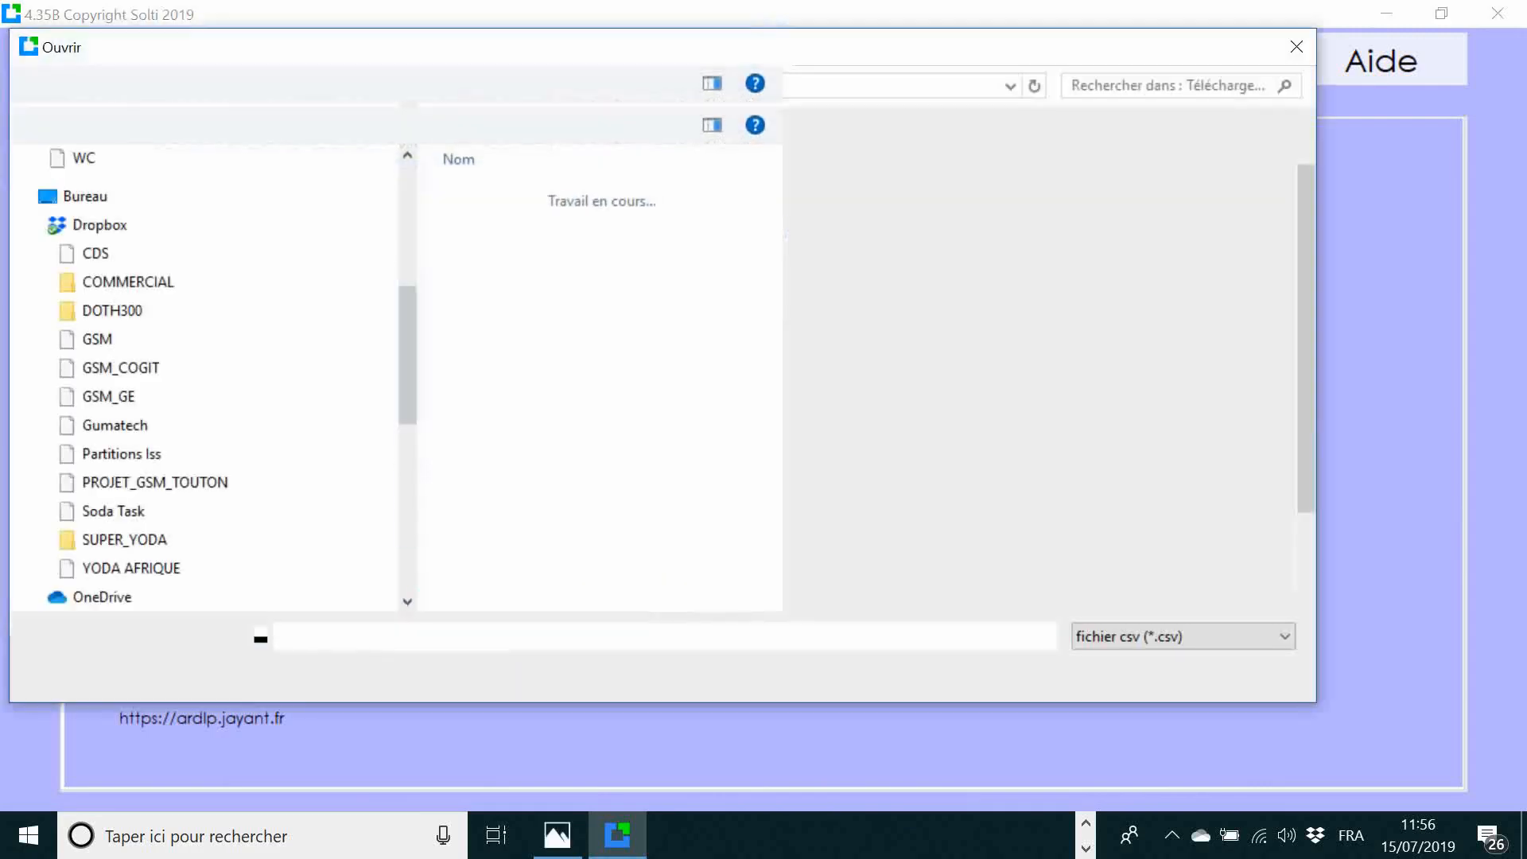
pyautogui.scroll(3, 203, 366)
pyautogui.scroll(-5, 203, 362)
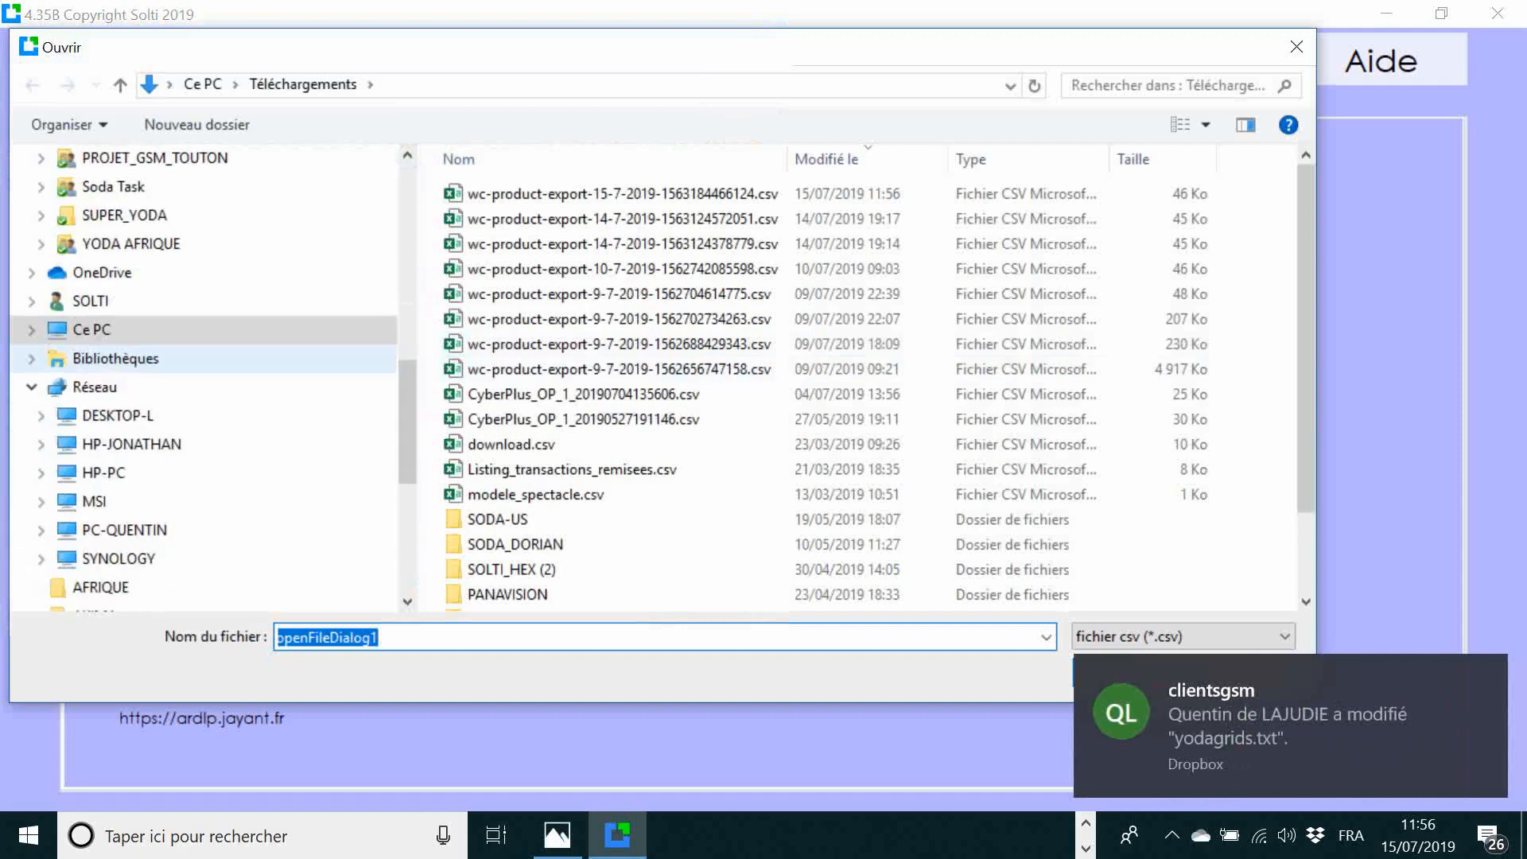
pyautogui.scroll(-2, 204, 444)
pyautogui.click(127, 225)
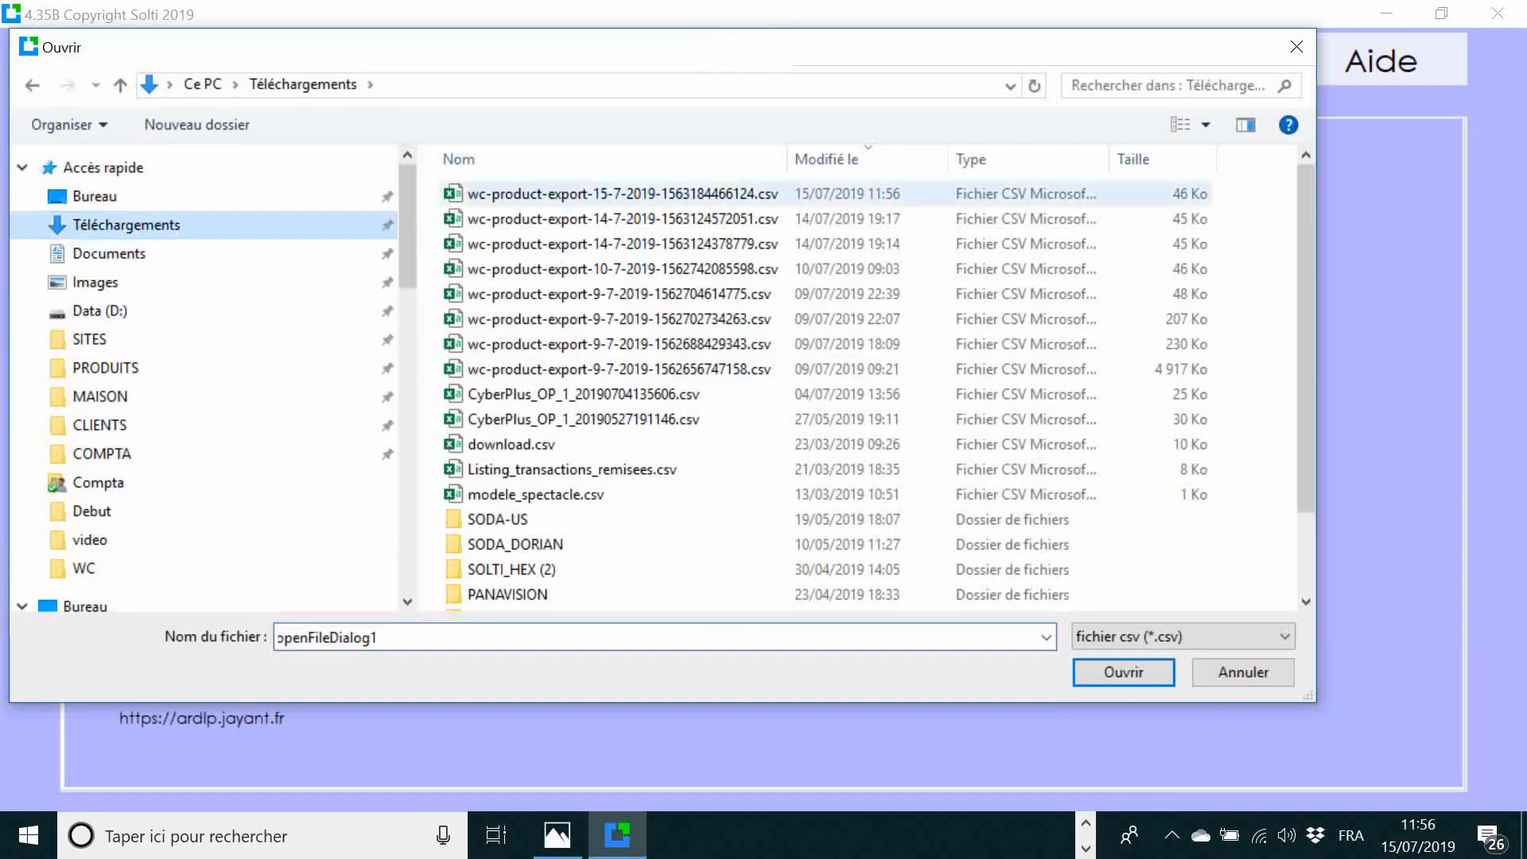
pyautogui.click(623, 194)
pyautogui.click(1124, 673)
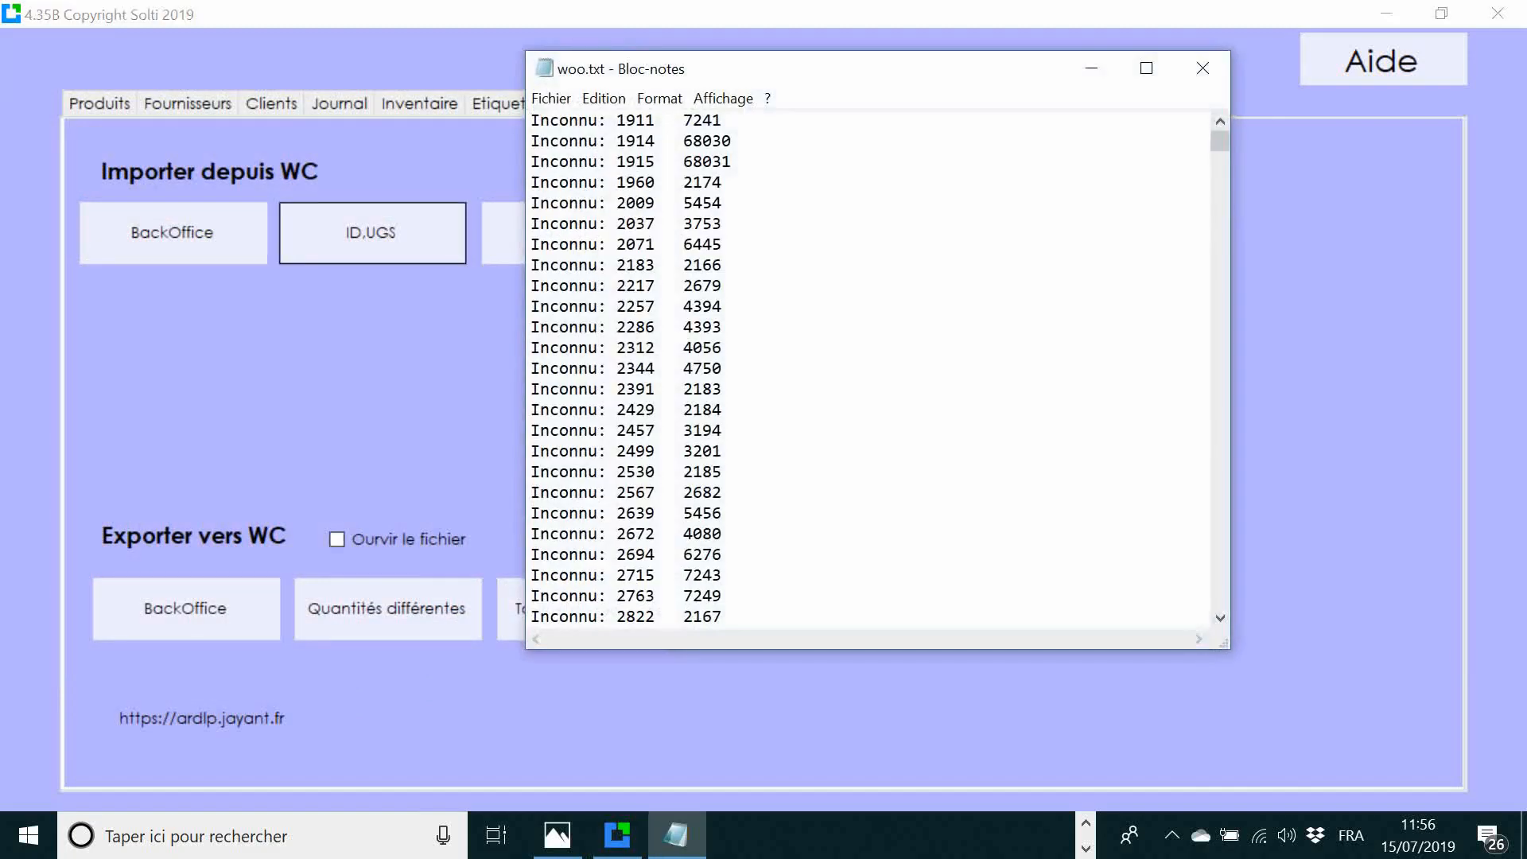
# Check the summary lines at the end of the woo.txt import report, then close it.
pyautogui.moveTo(1220, 141); pyautogui.dragTo(1220, 598)
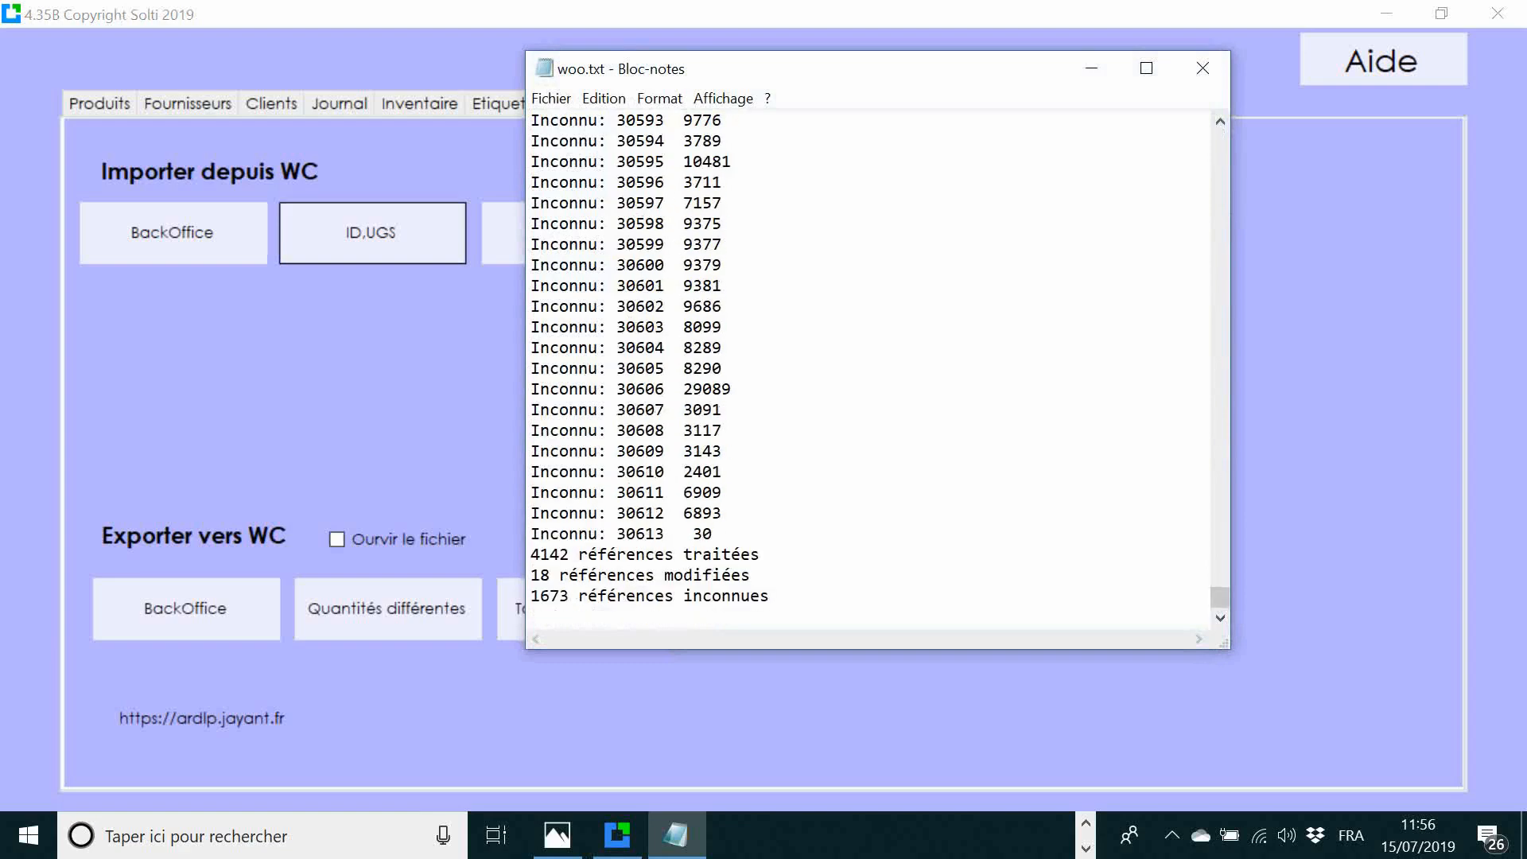
pyautogui.moveTo(769, 596); pyautogui.dragTo(530, 555)
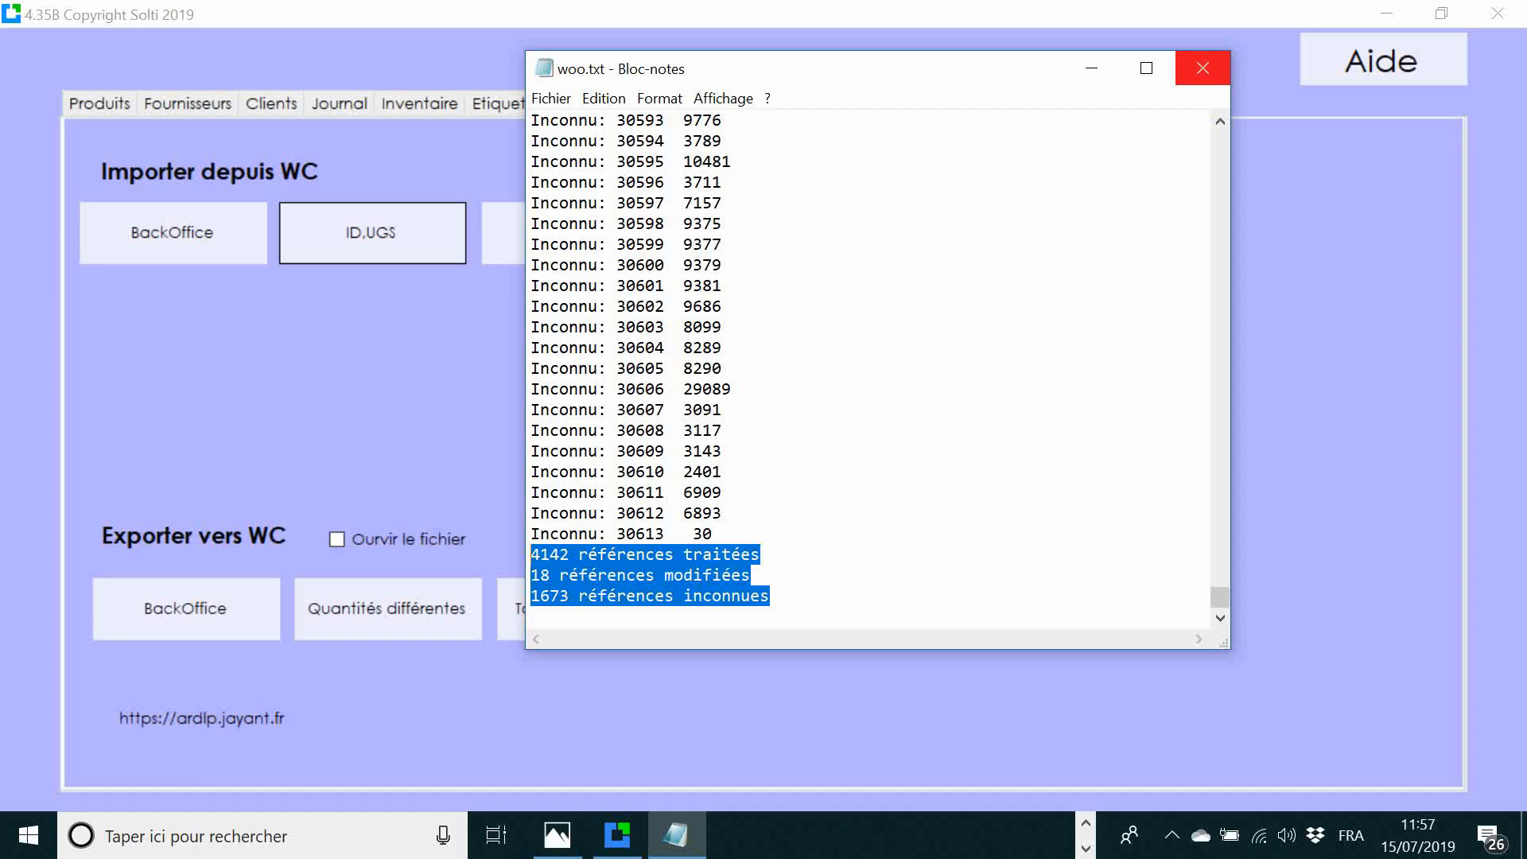
pyautogui.click(1203, 67)
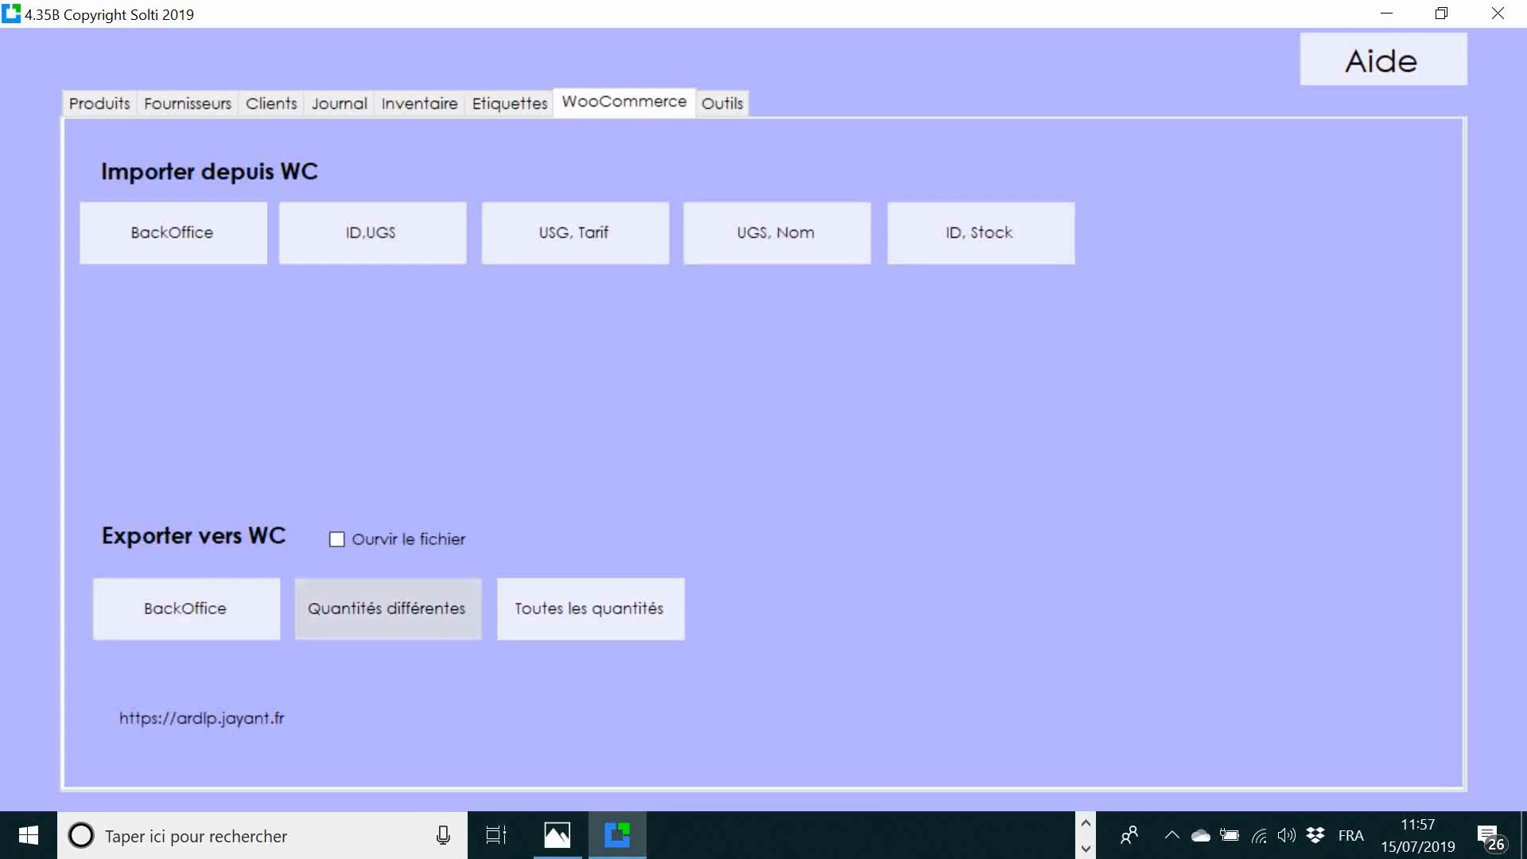
# Enable opening the exported file and export the differing quantities to WooCommerce.
pyautogui.click(337, 539)
pyautogui.click(388, 608)
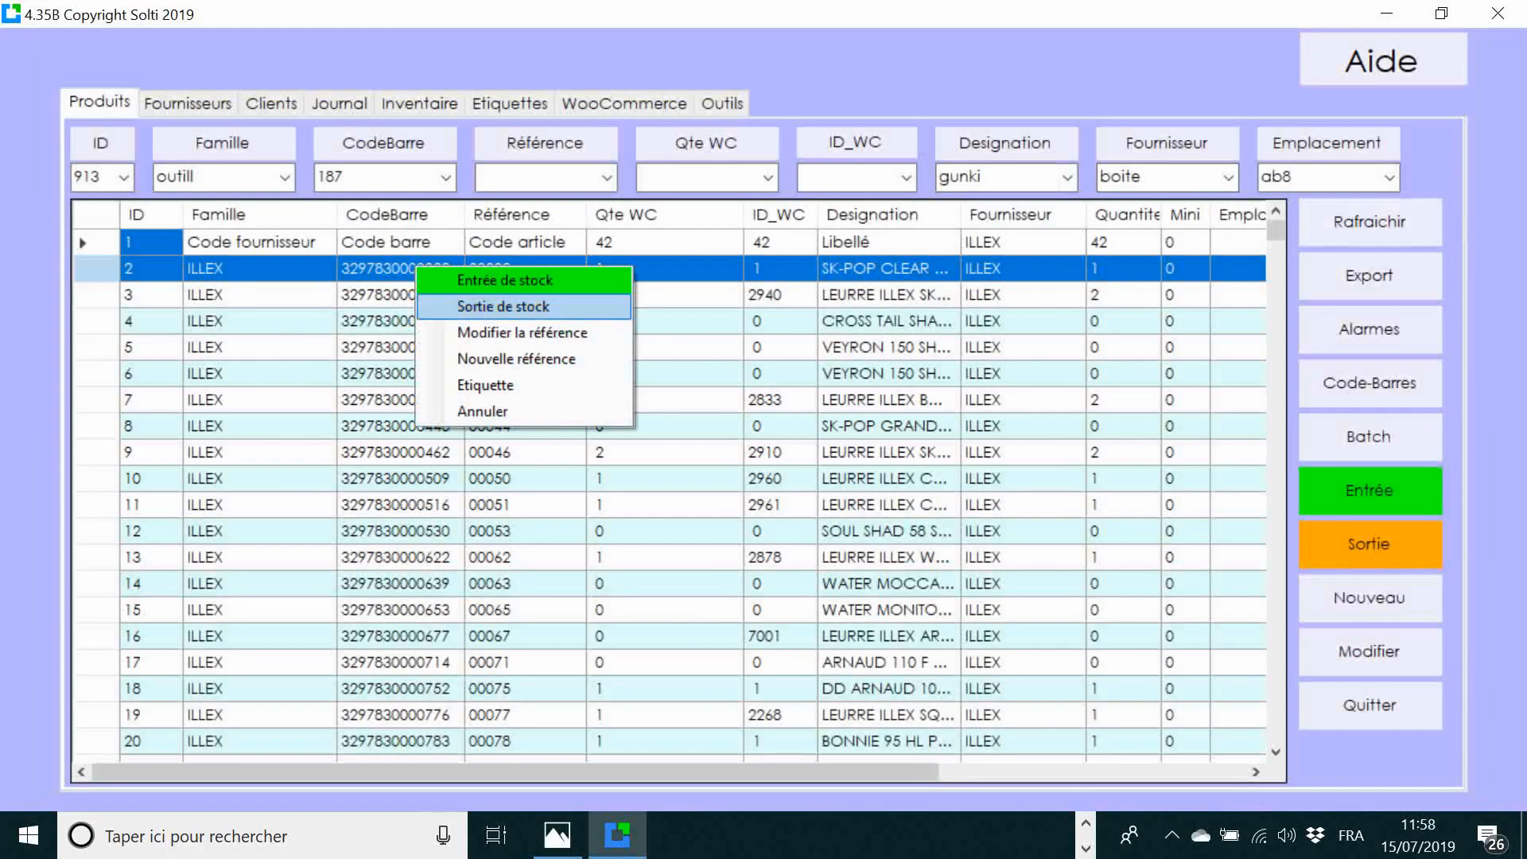
# Record a stock exit of 222 units for SK-POP CLEAR BLEAK, reference 00002, with a client selected.
pyautogui.press('Return')
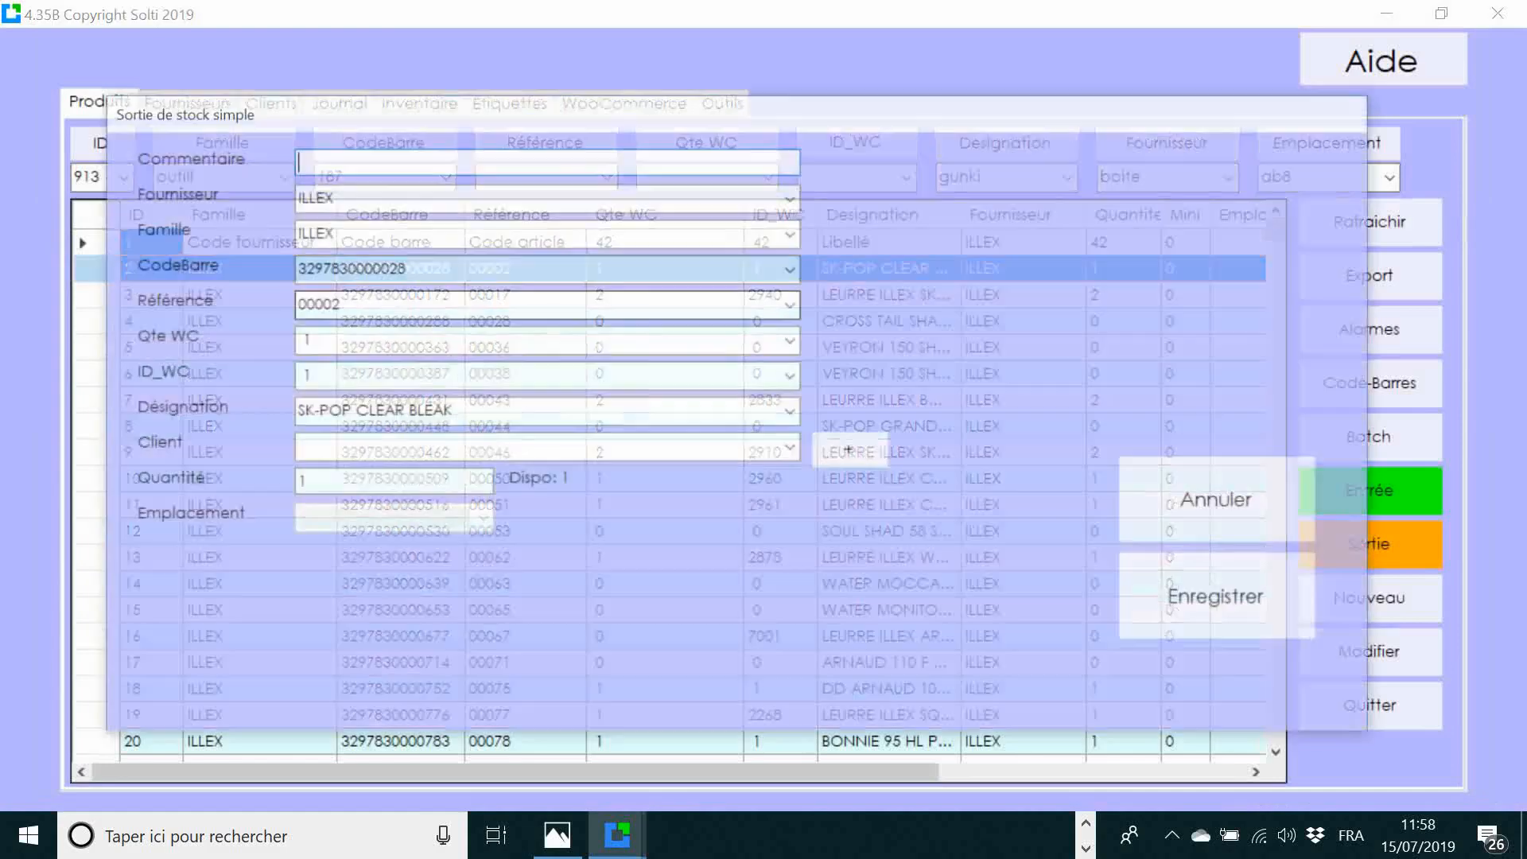
pyautogui.write('222')
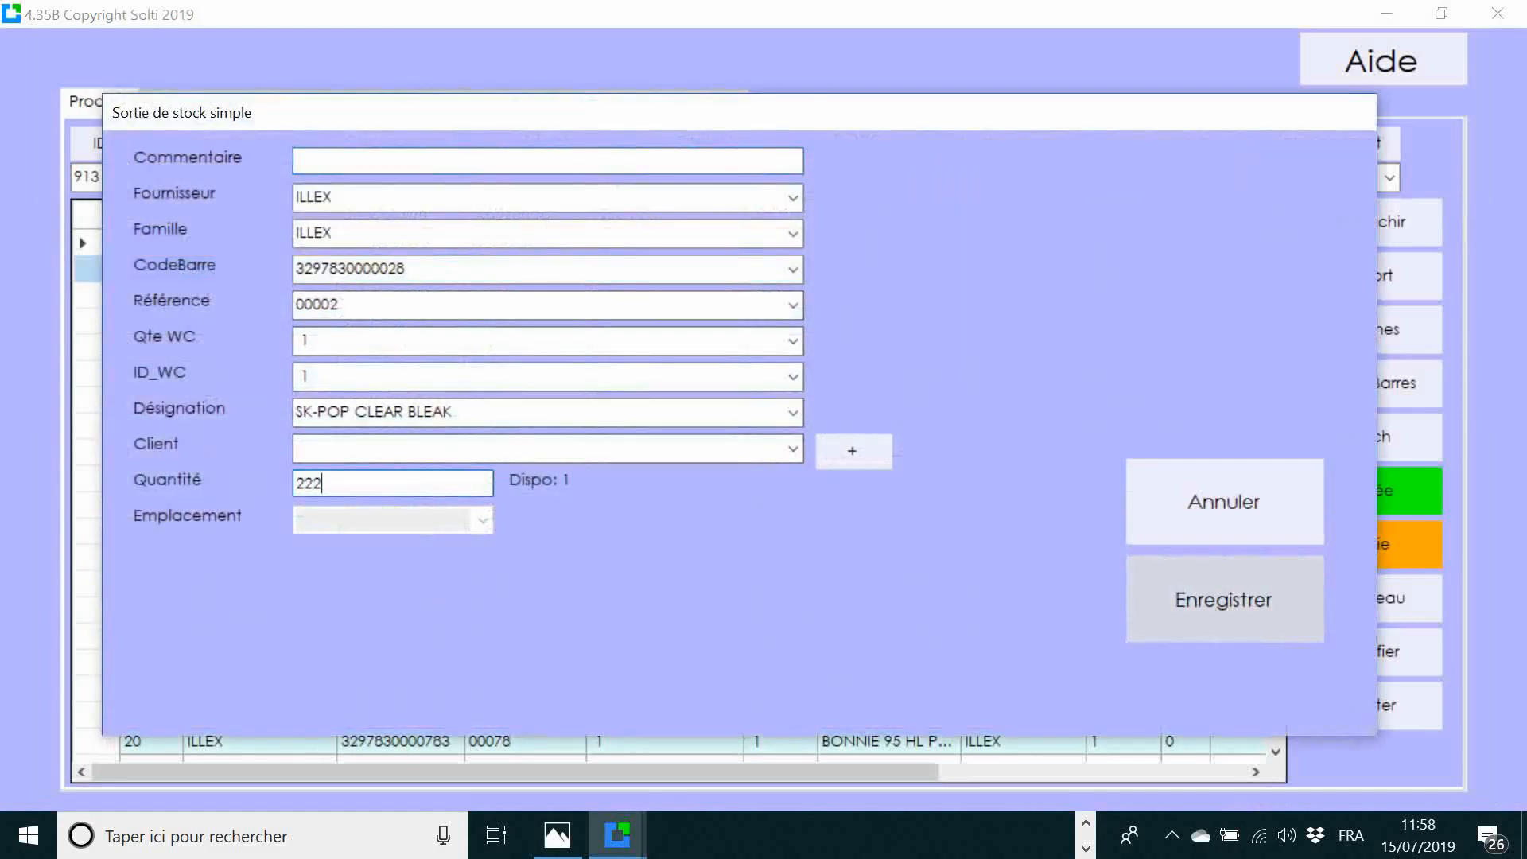
pyautogui.click(1225, 599)
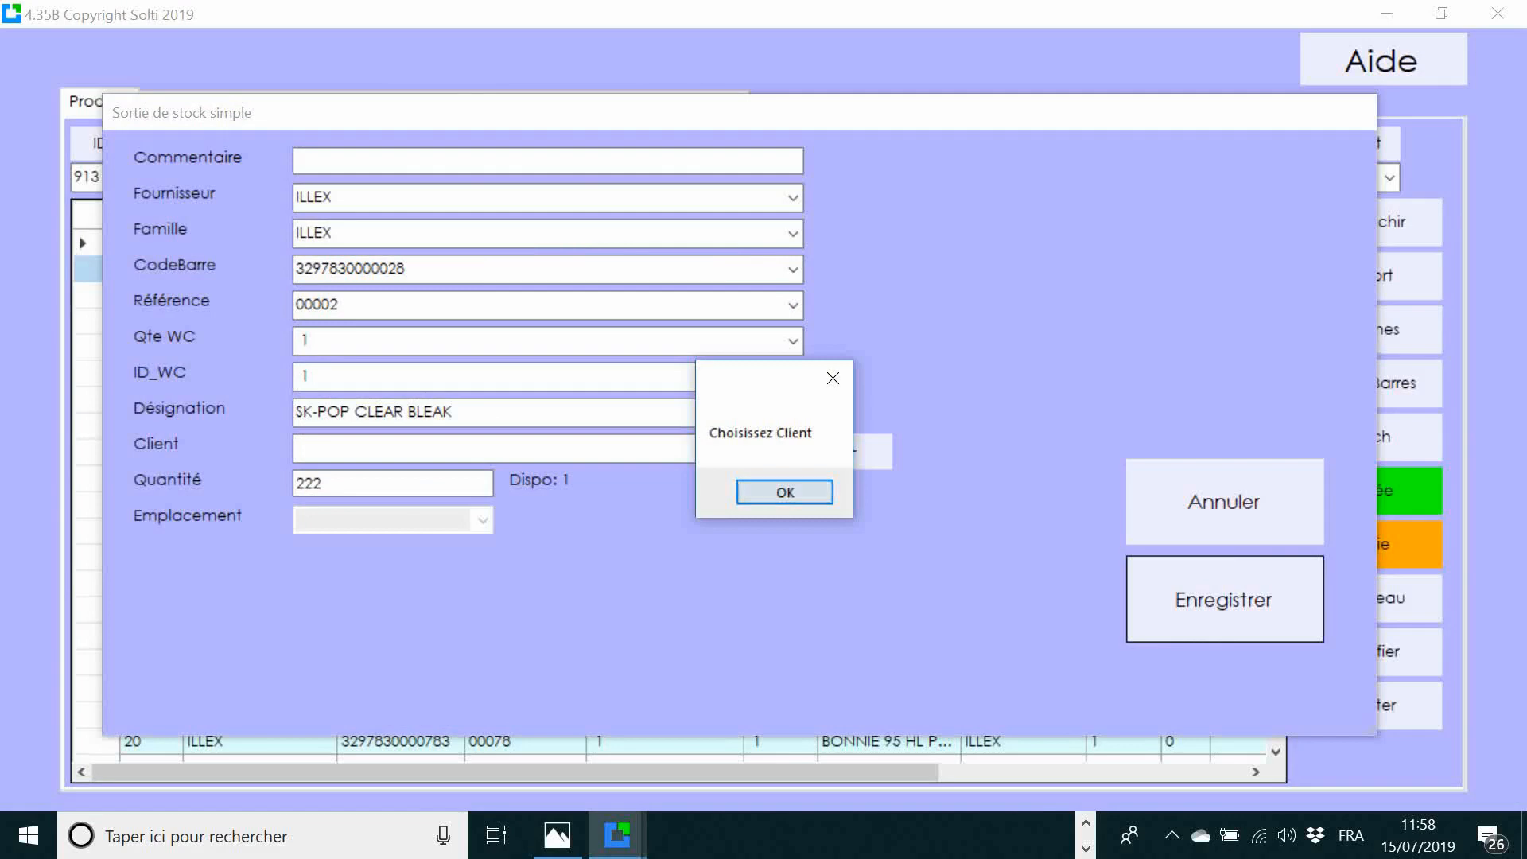
pyautogui.click(785, 493)
pyautogui.click(793, 449)
pyautogui.click(700, 499)
pyautogui.click(1225, 599)
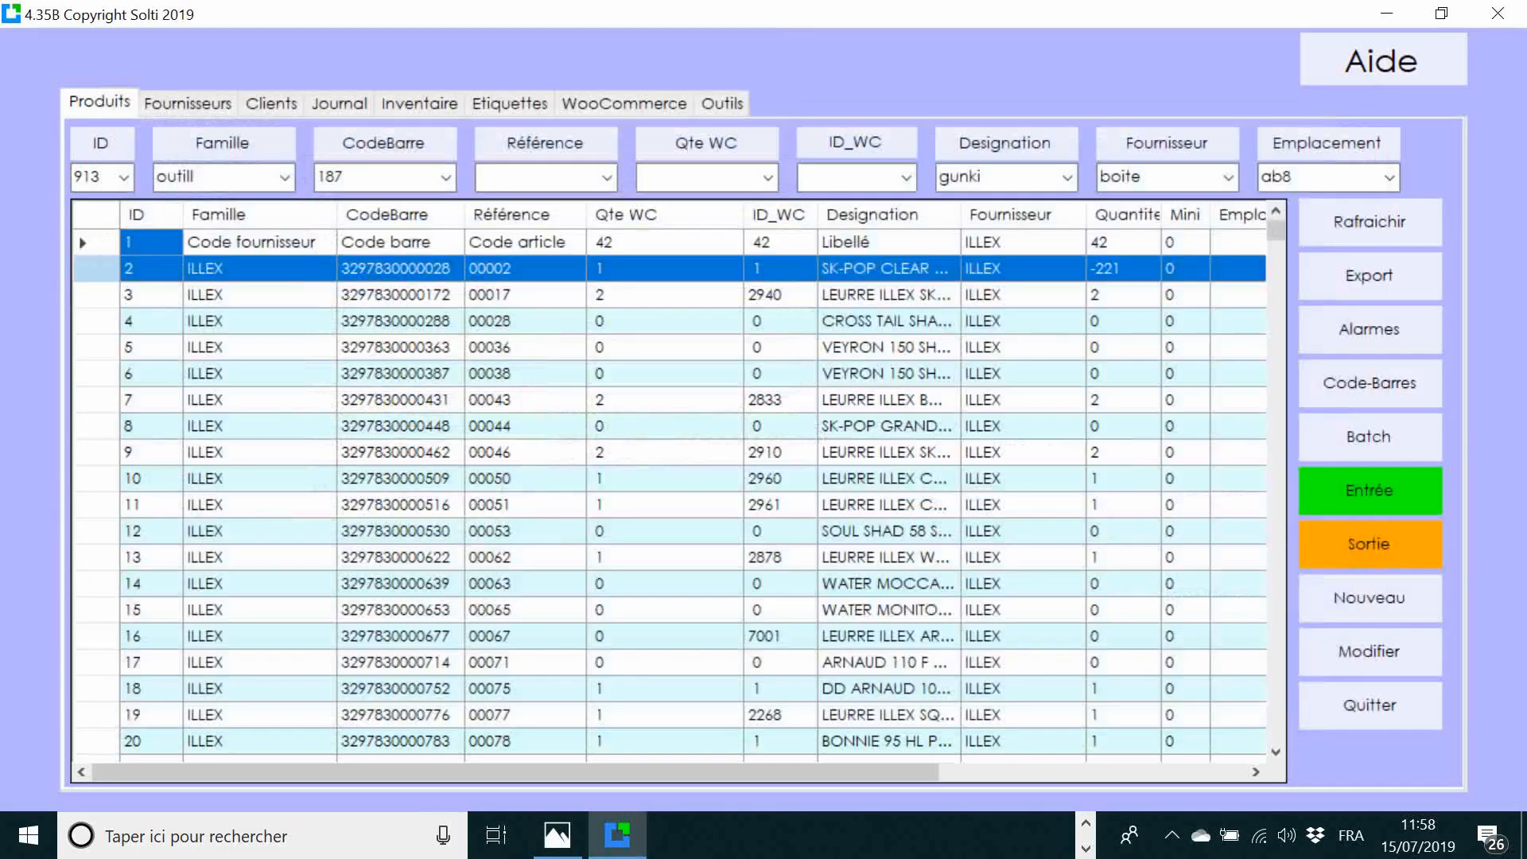
# Export the differing quantities for WooCommerce again and accept updating the WC quantities in GSM.
pyautogui.click(624, 104)
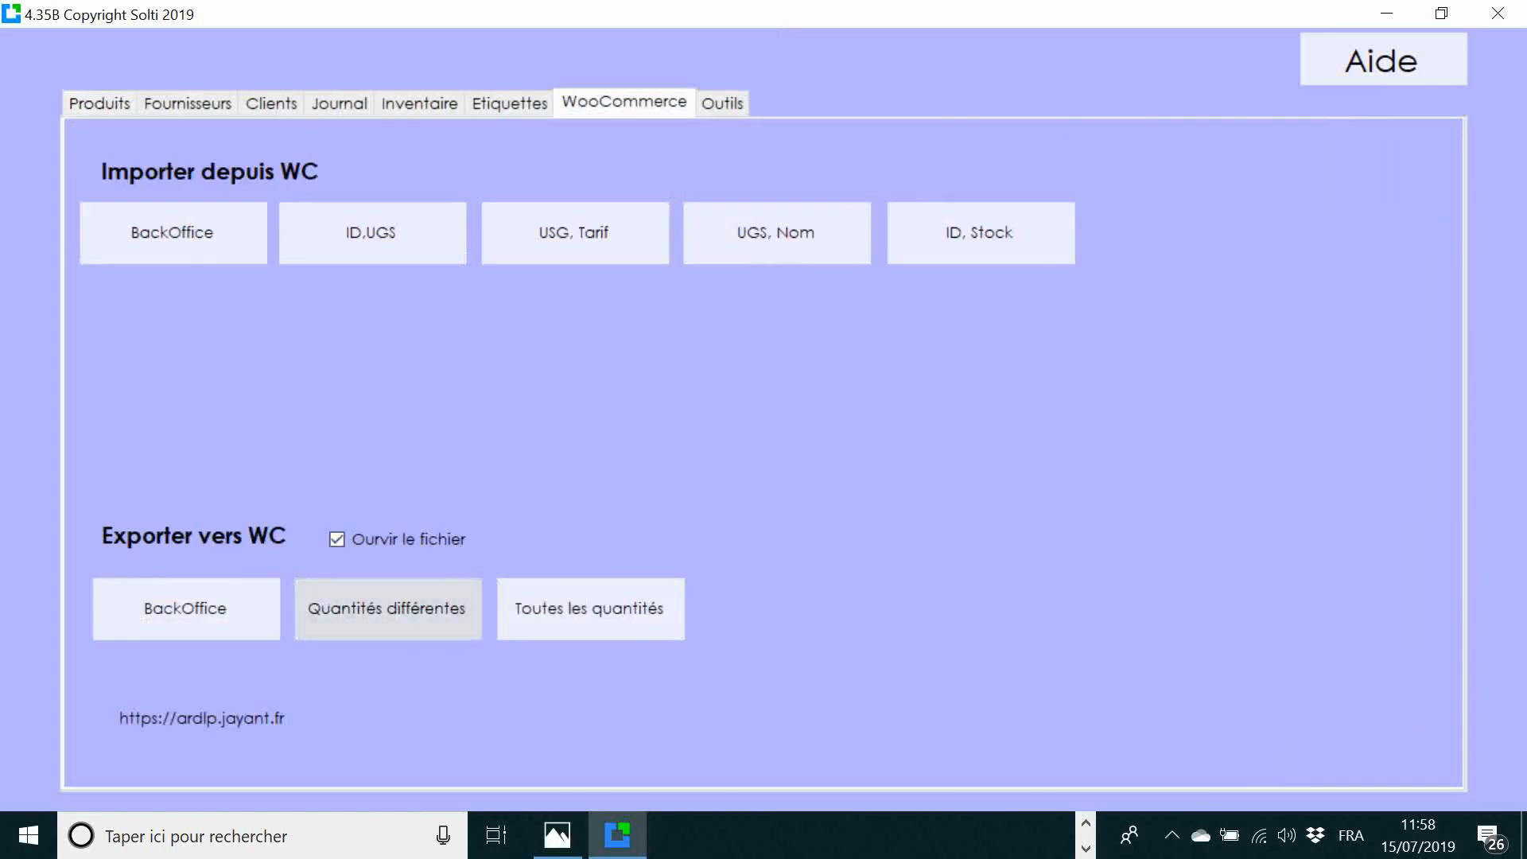
pyautogui.click(388, 608)
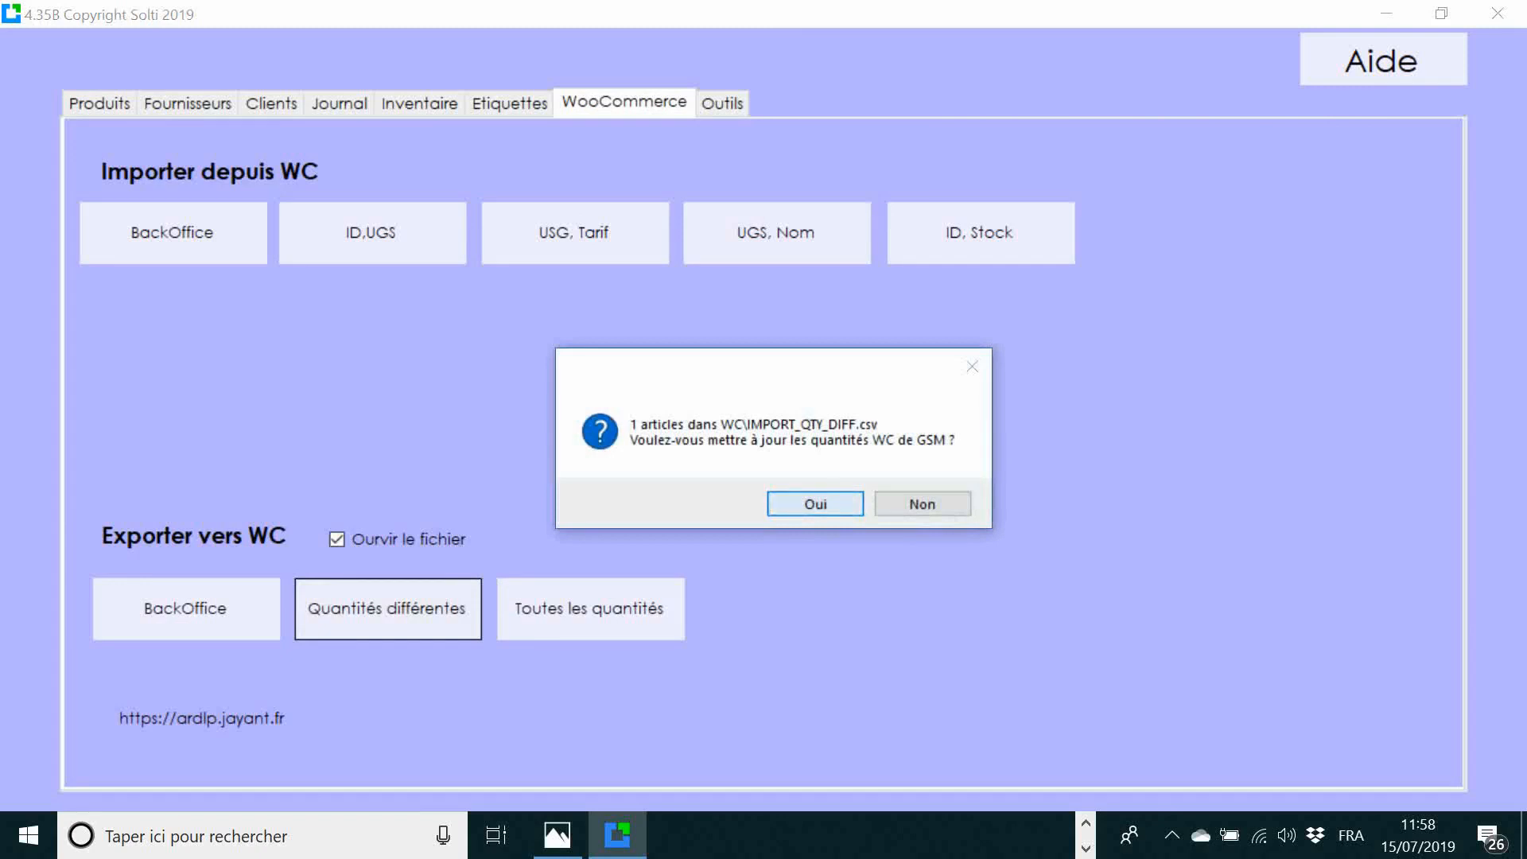
pyautogui.press('Return')
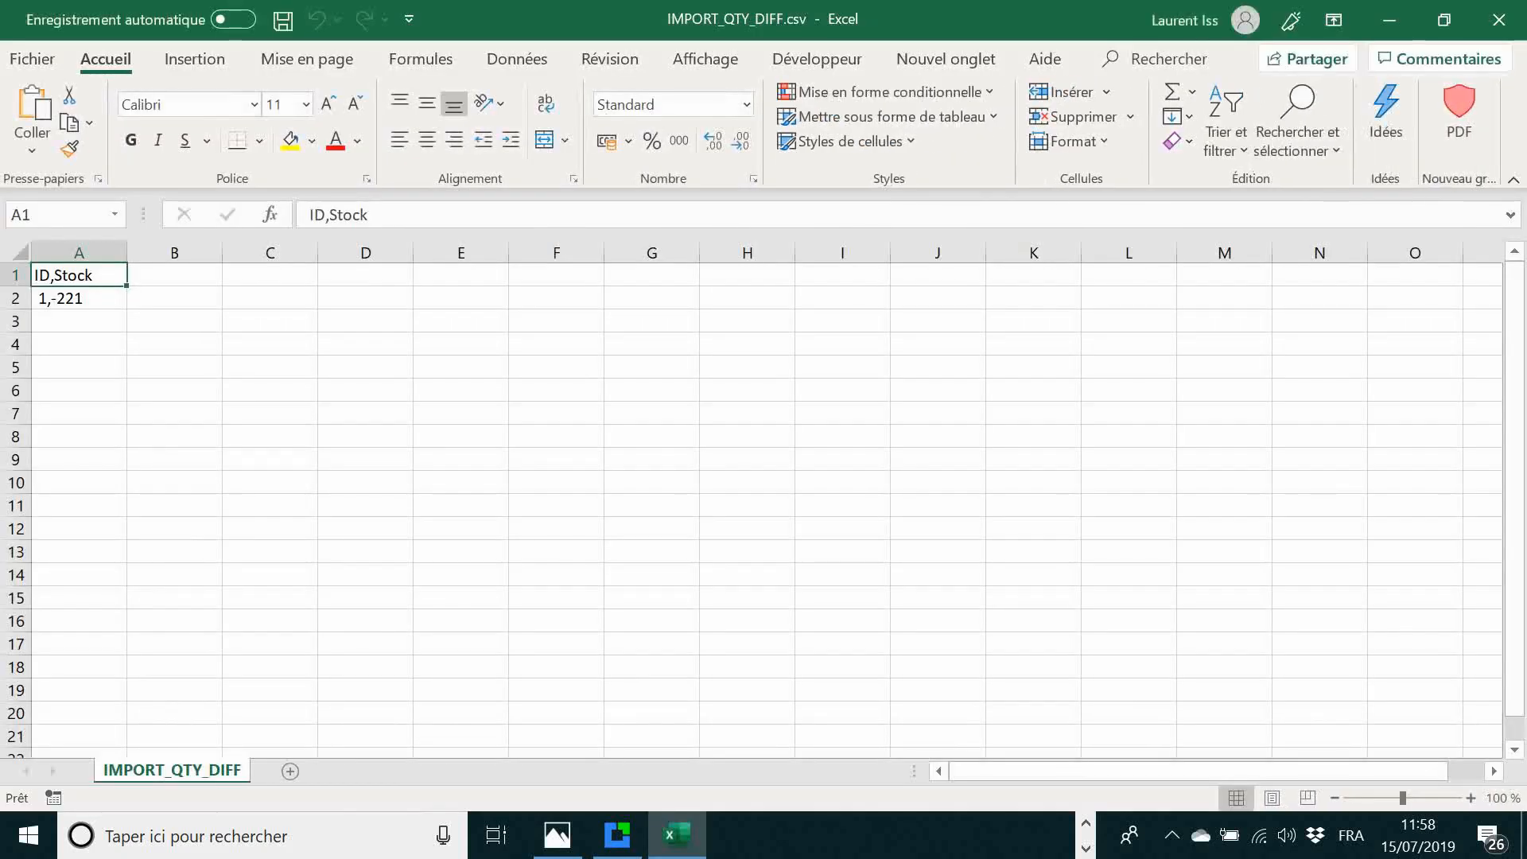
# Examine the ID and stock row in IMPORT_QTY_DIFF.csv, then close the file and Excel.
pyautogui.click(78, 298)
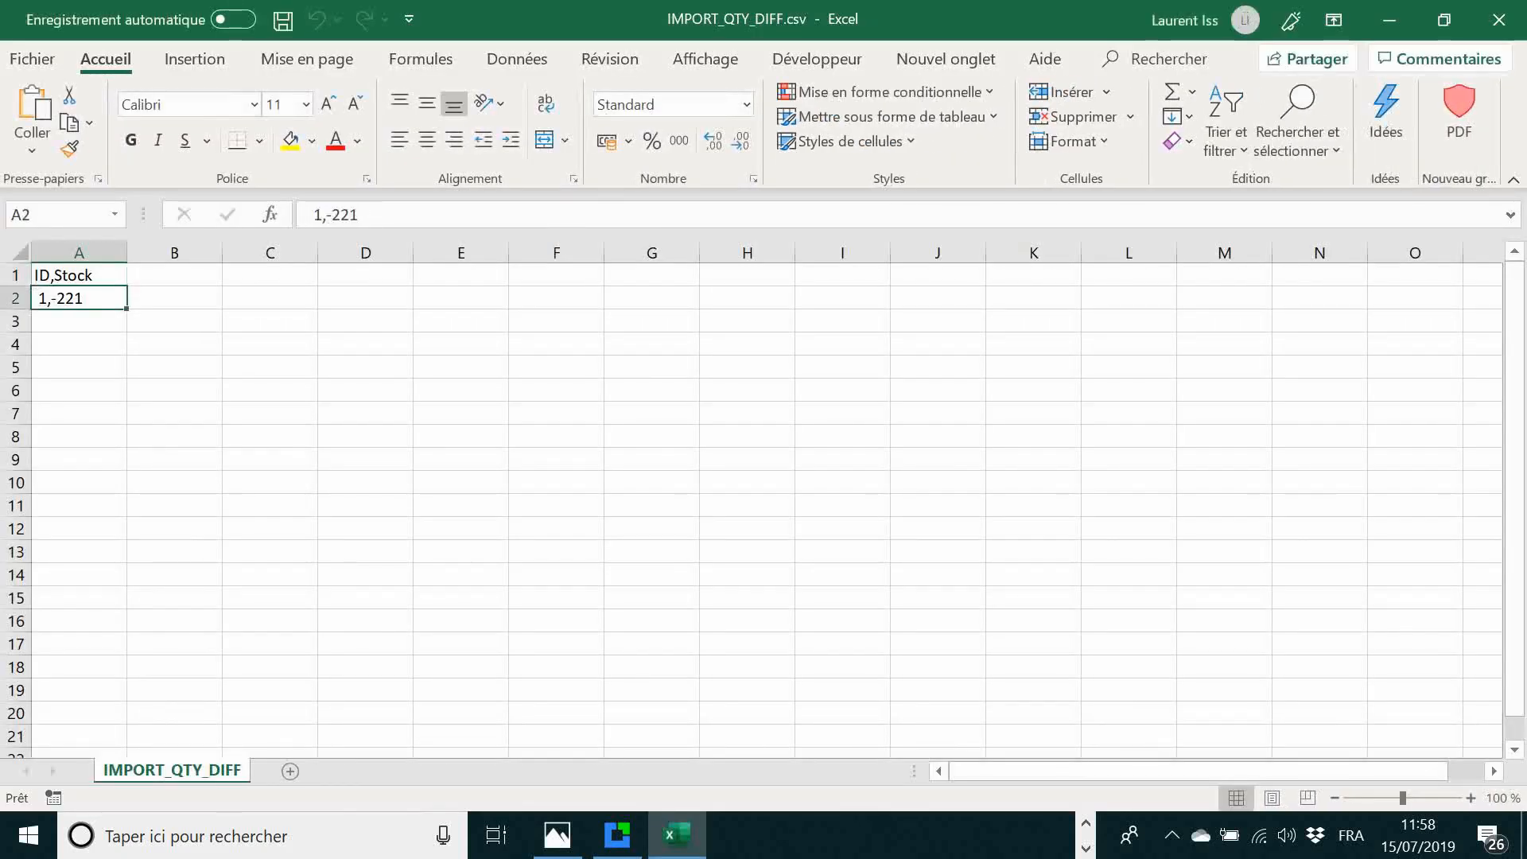
pyautogui.click(1500, 20)
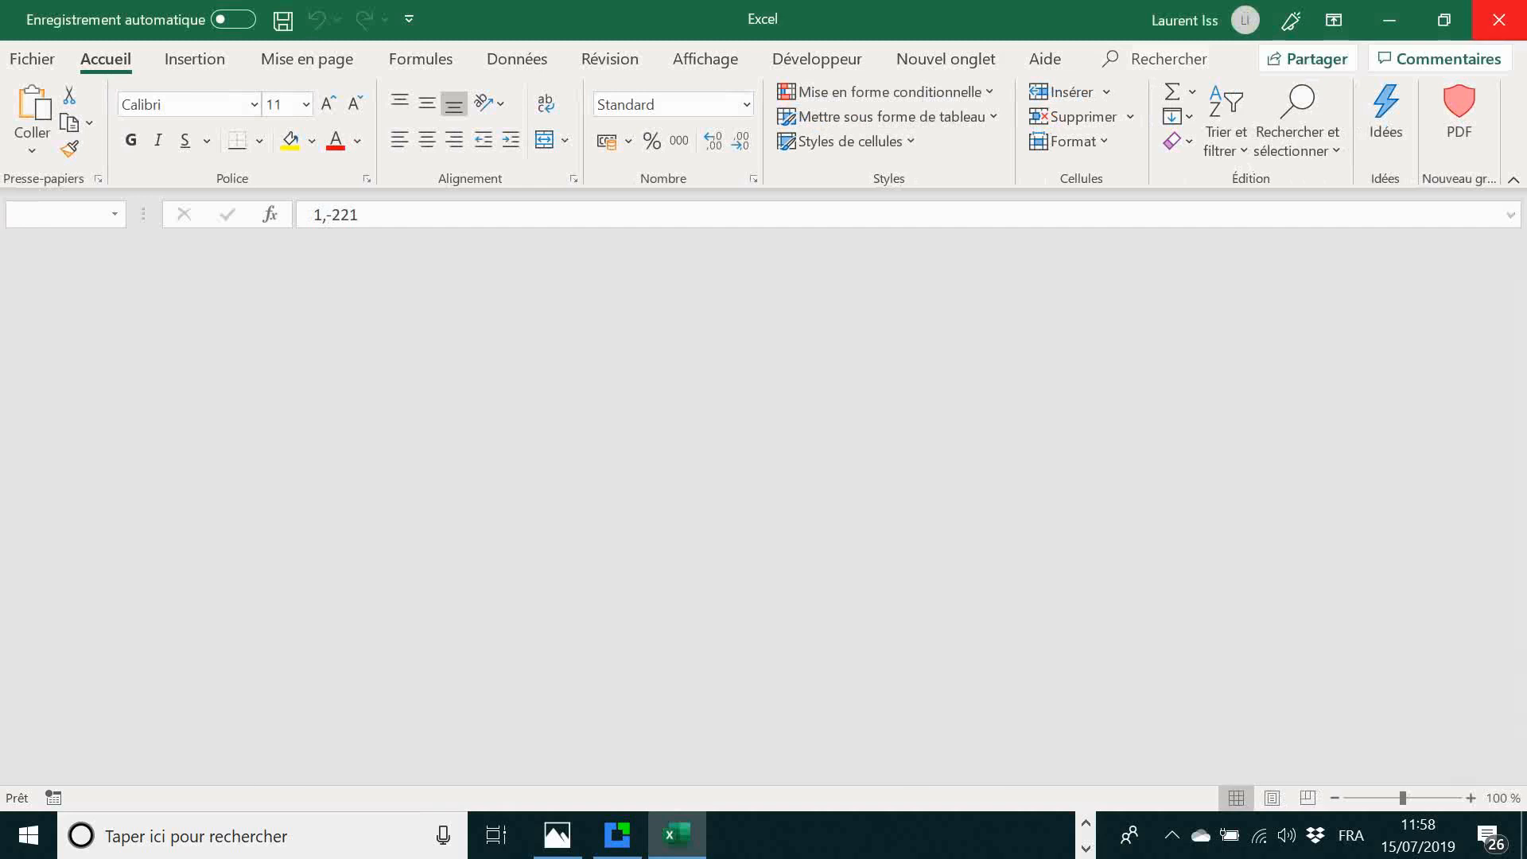
pyautogui.click(1499, 19)
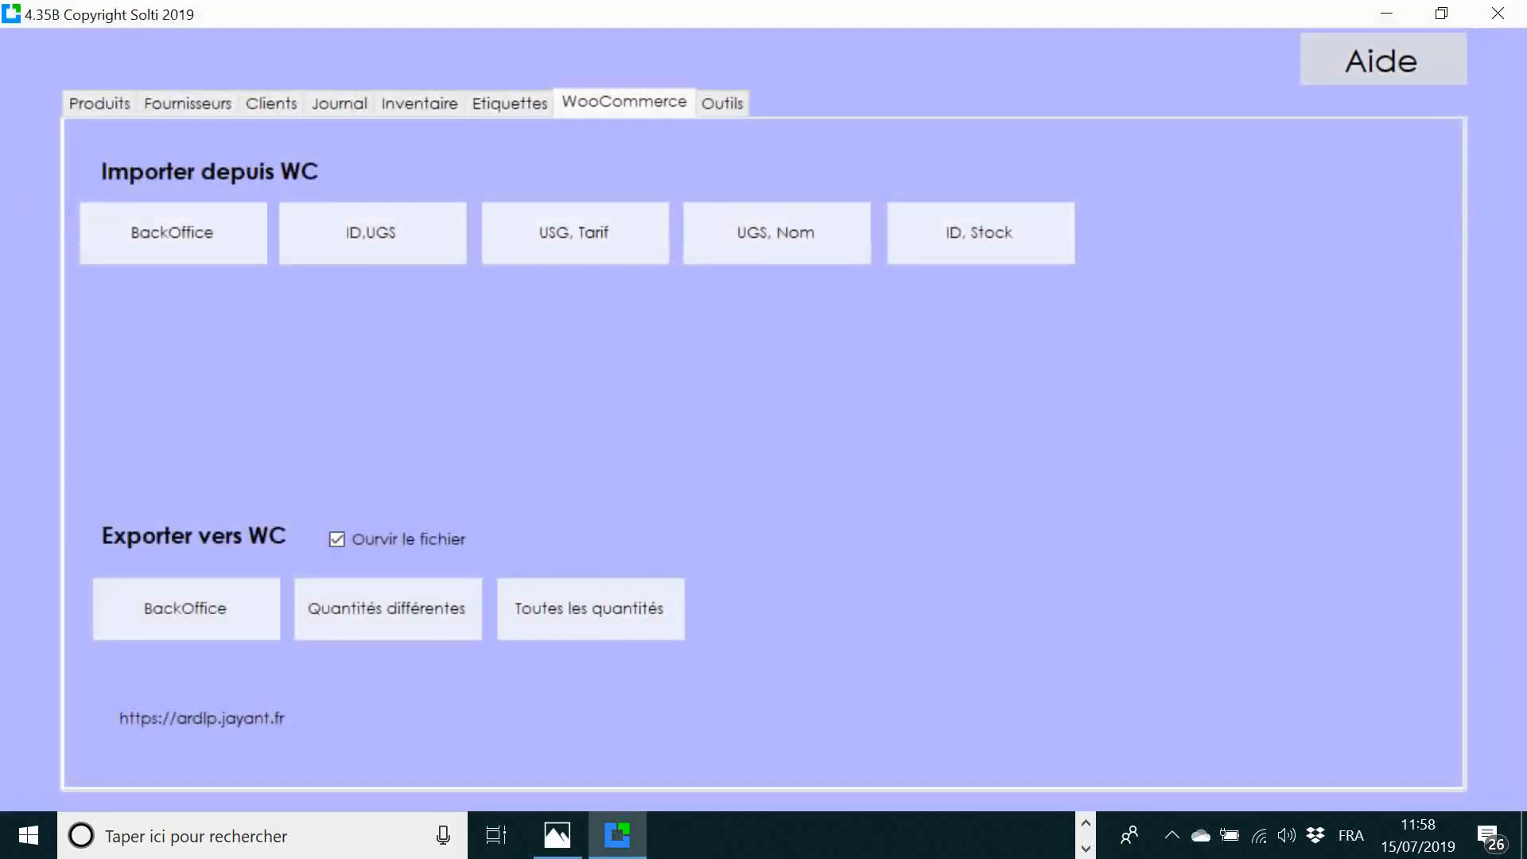
# Open the WooCommerce product importer from the export section's back-office link and choose IMPORT_QTY_DIFF.csv as the CSV file.
pyautogui.click(186, 609)
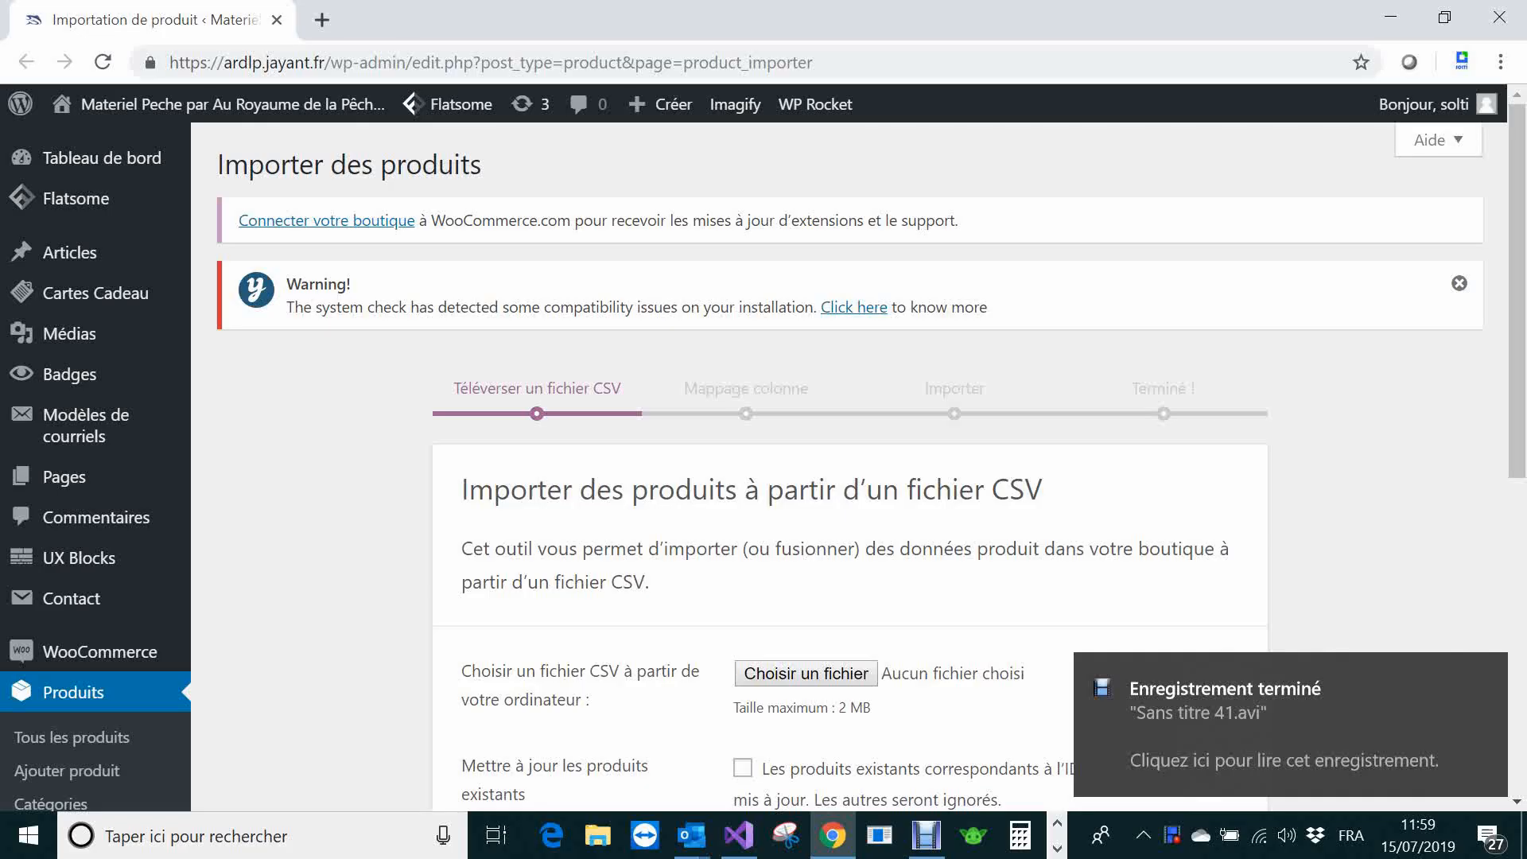
pyautogui.scroll(-2, 806, 446)
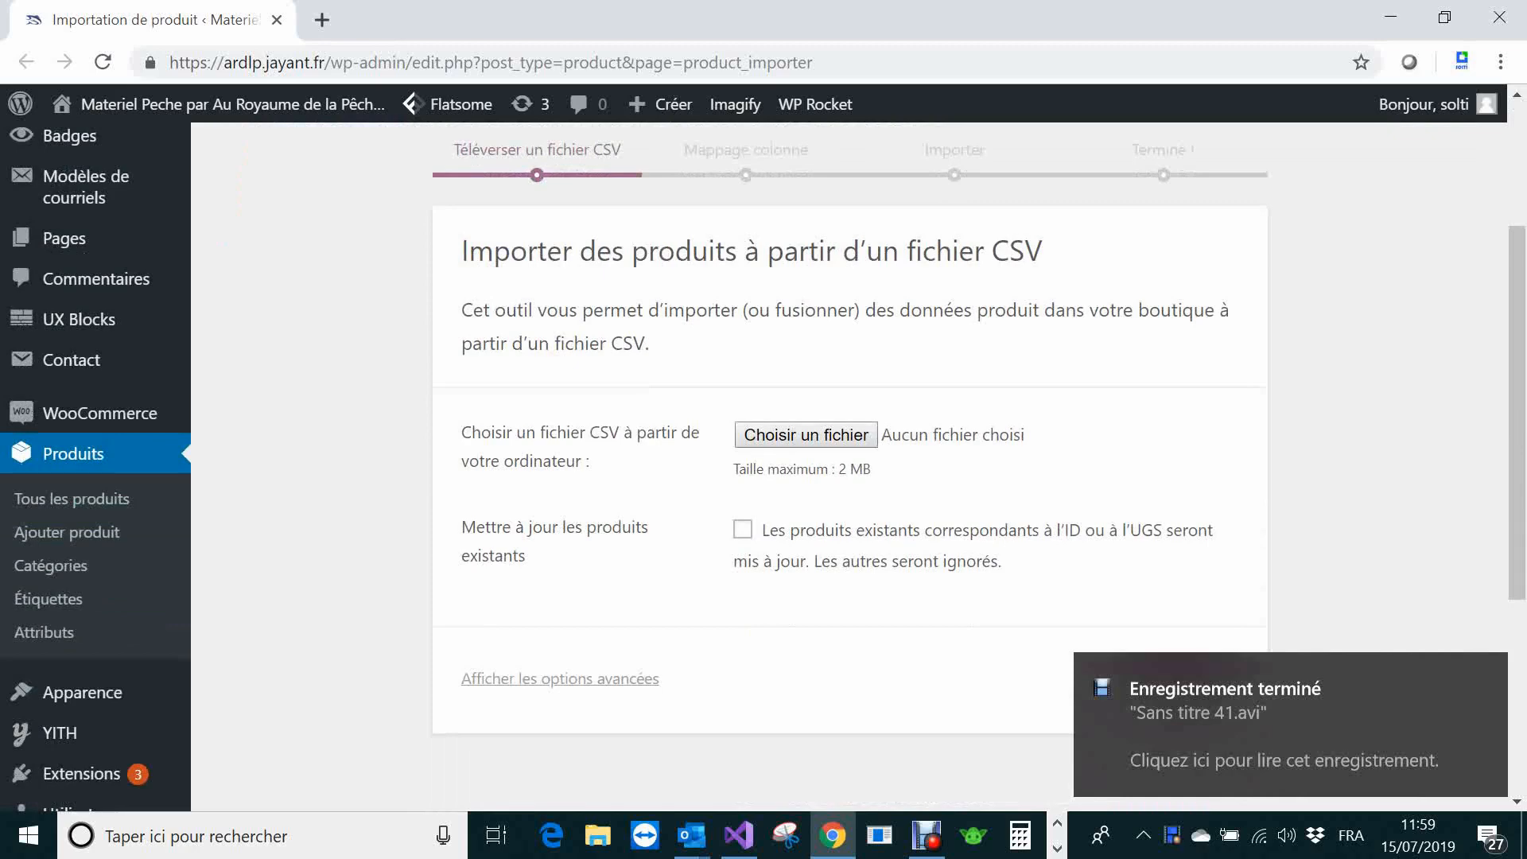
pyautogui.click(806, 435)
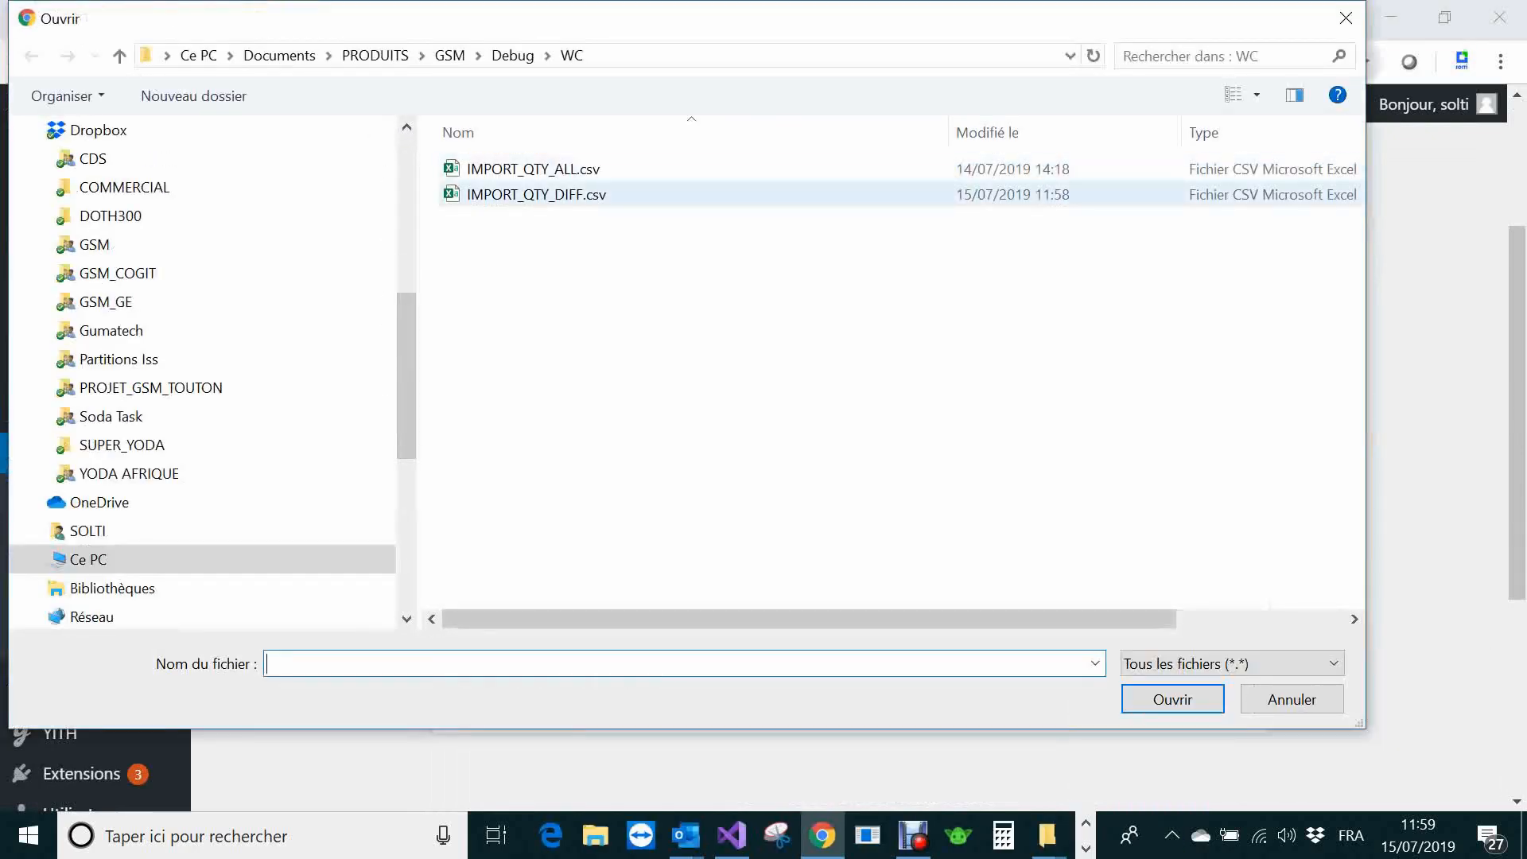
pyautogui.click(546, 195)
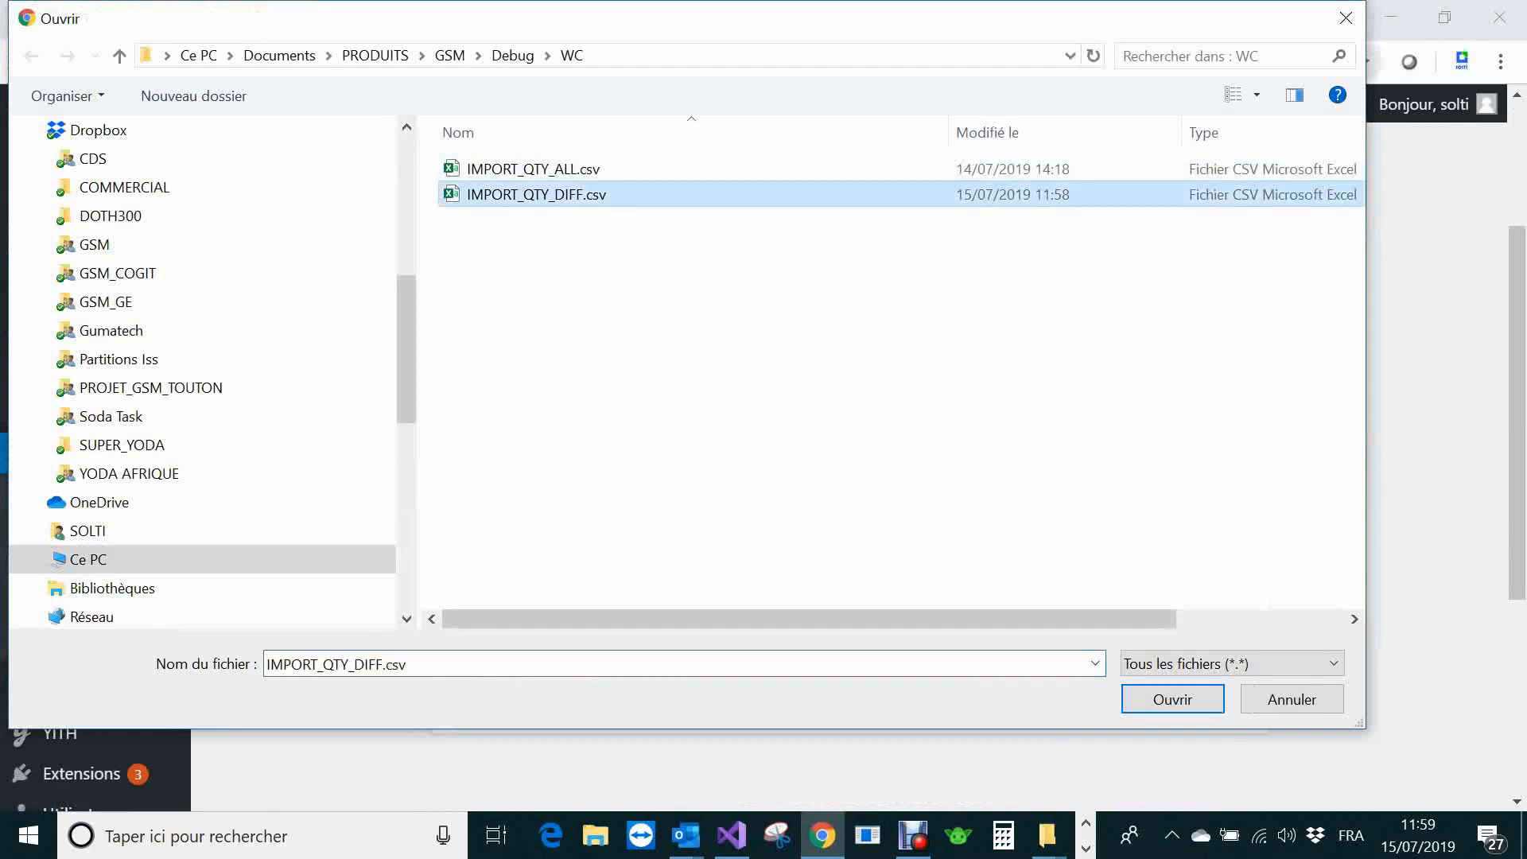
pyautogui.click(1172, 699)
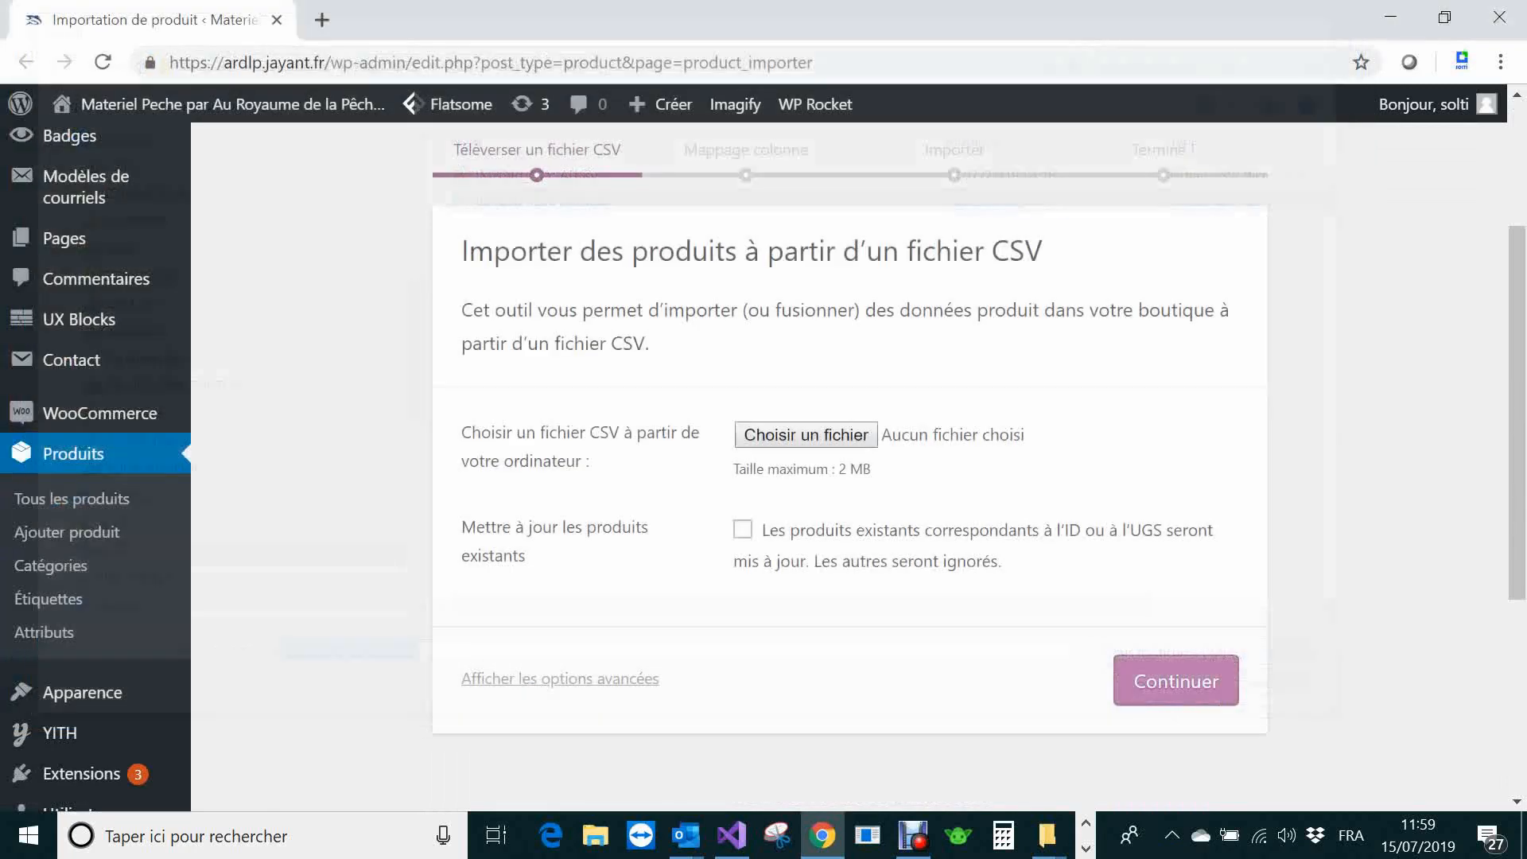
# Continue to the column mapping and run the import with the ID and Stock columns mapped to the ID and Stock fields.
pyautogui.click(1174, 692)
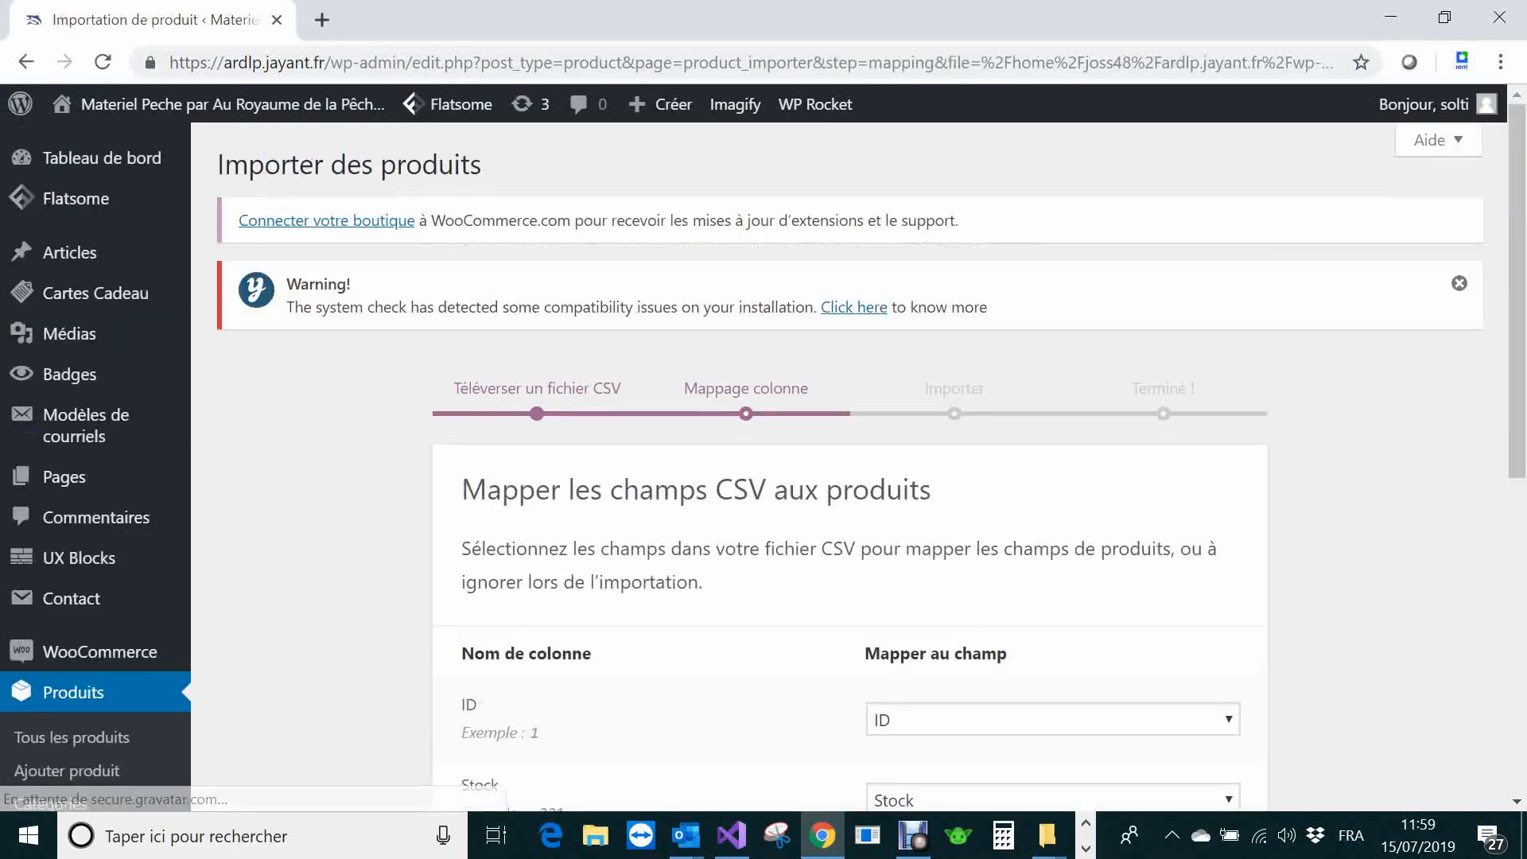
pyautogui.scroll(-4, 849, 477)
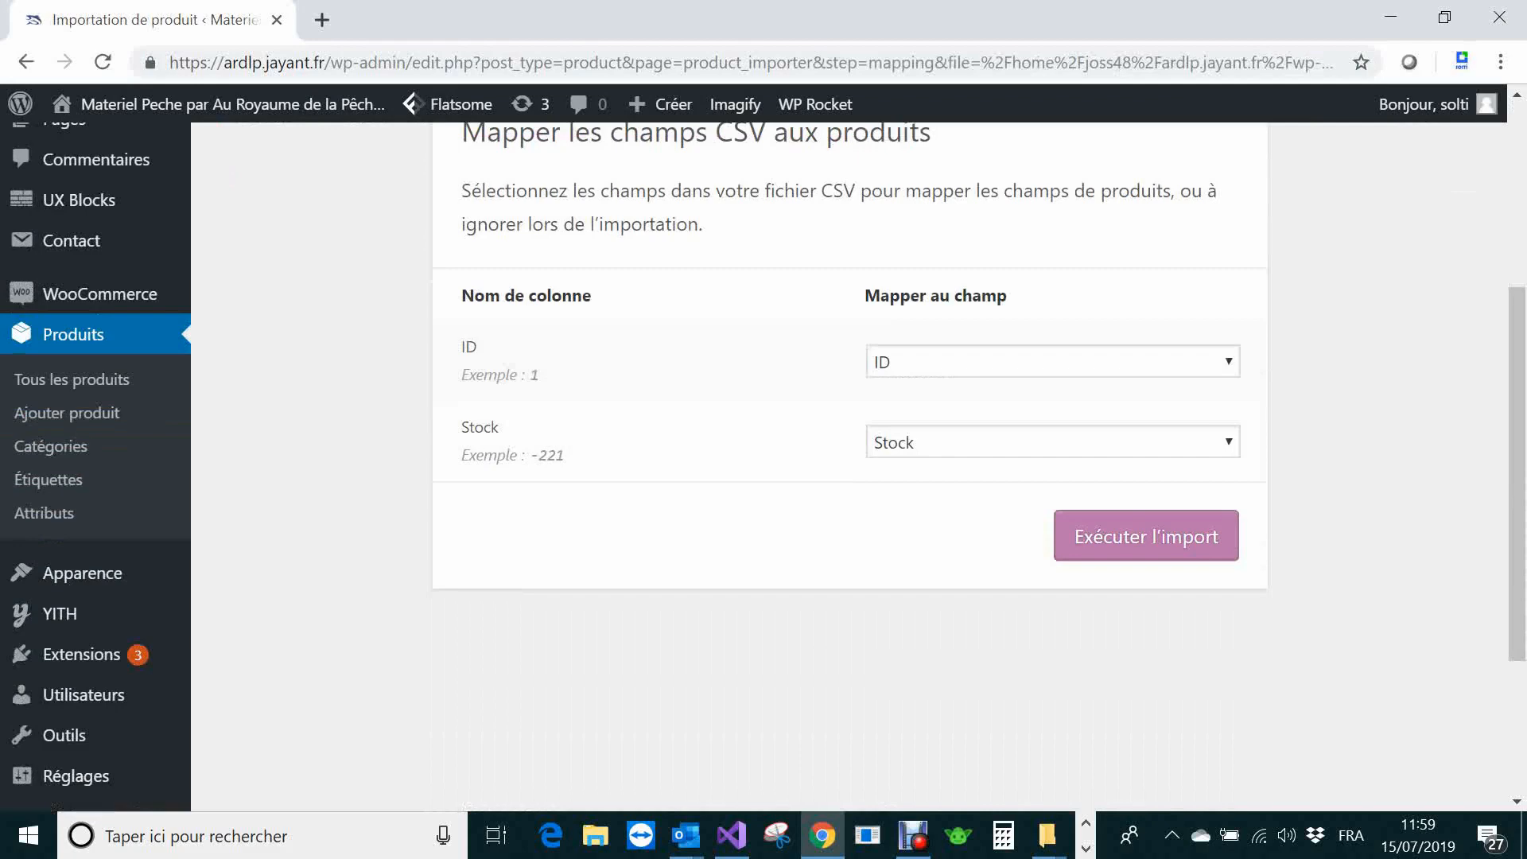
pyautogui.click(1146, 535)
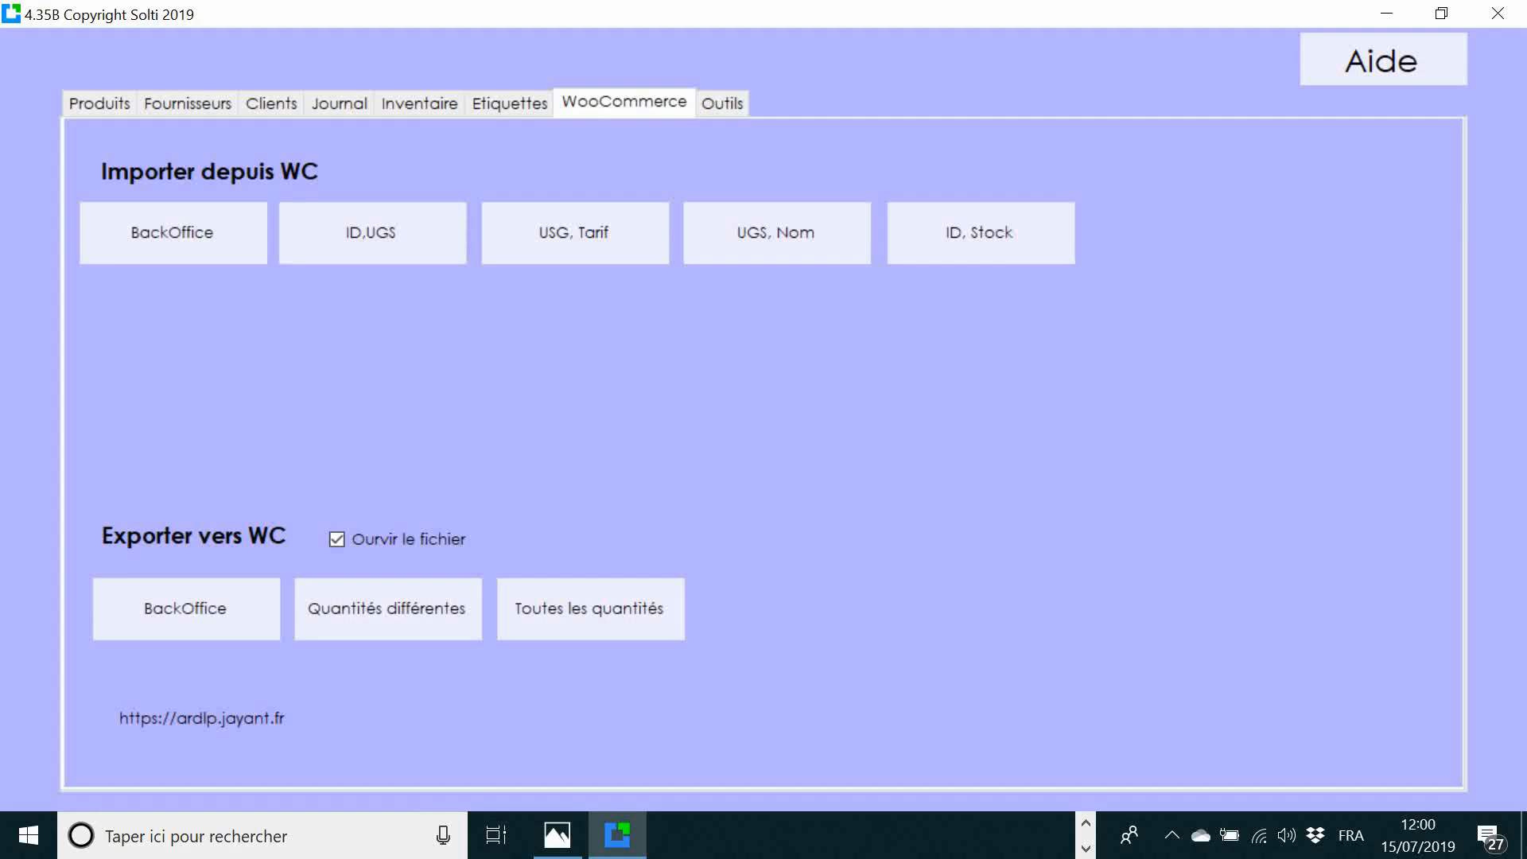
pyautogui.click(1086, 823)
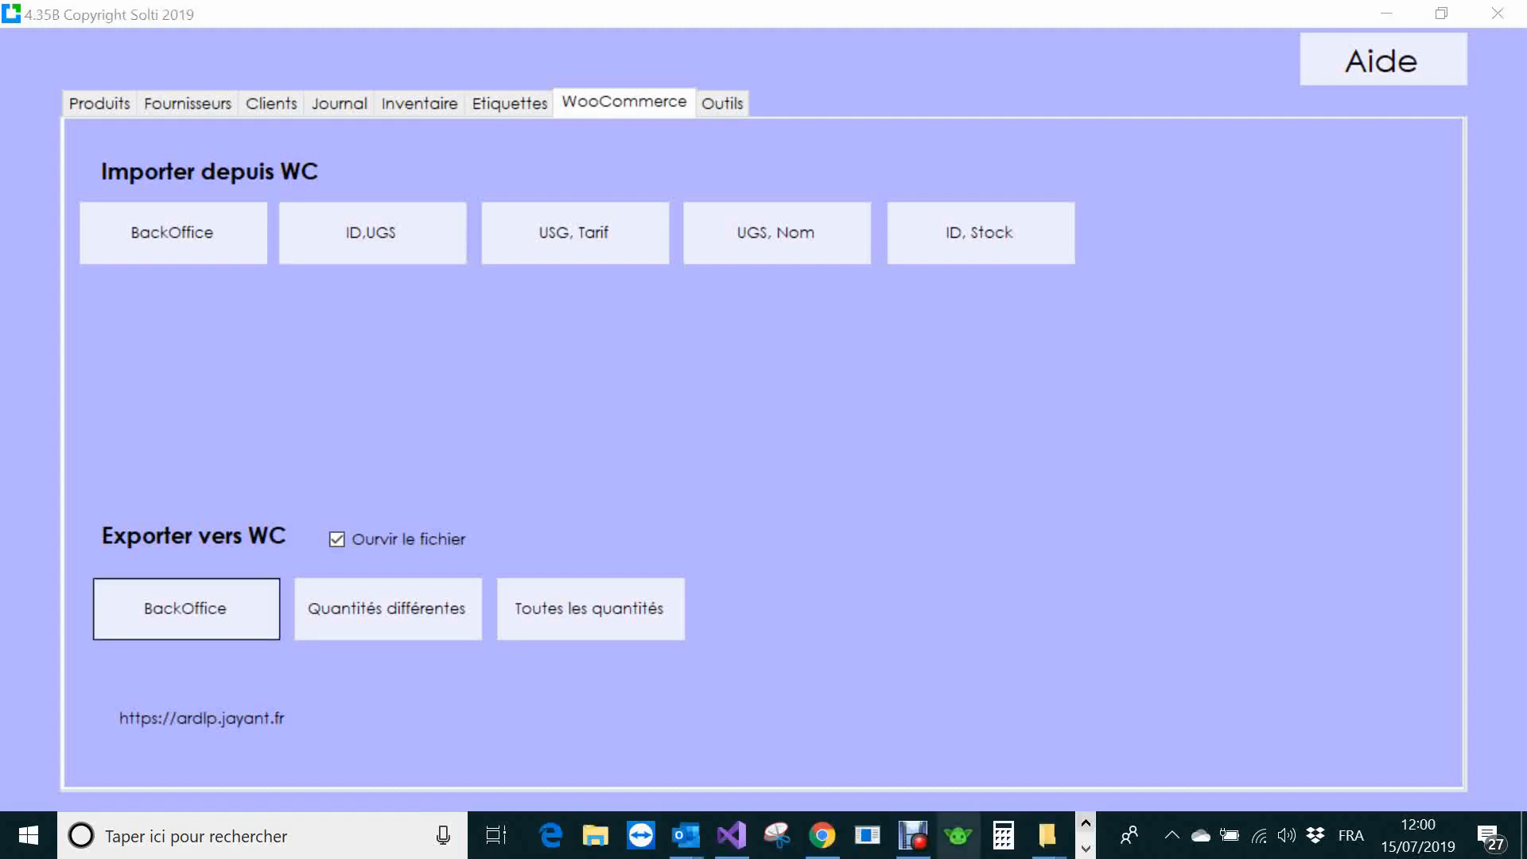
pyautogui.click(913, 835)
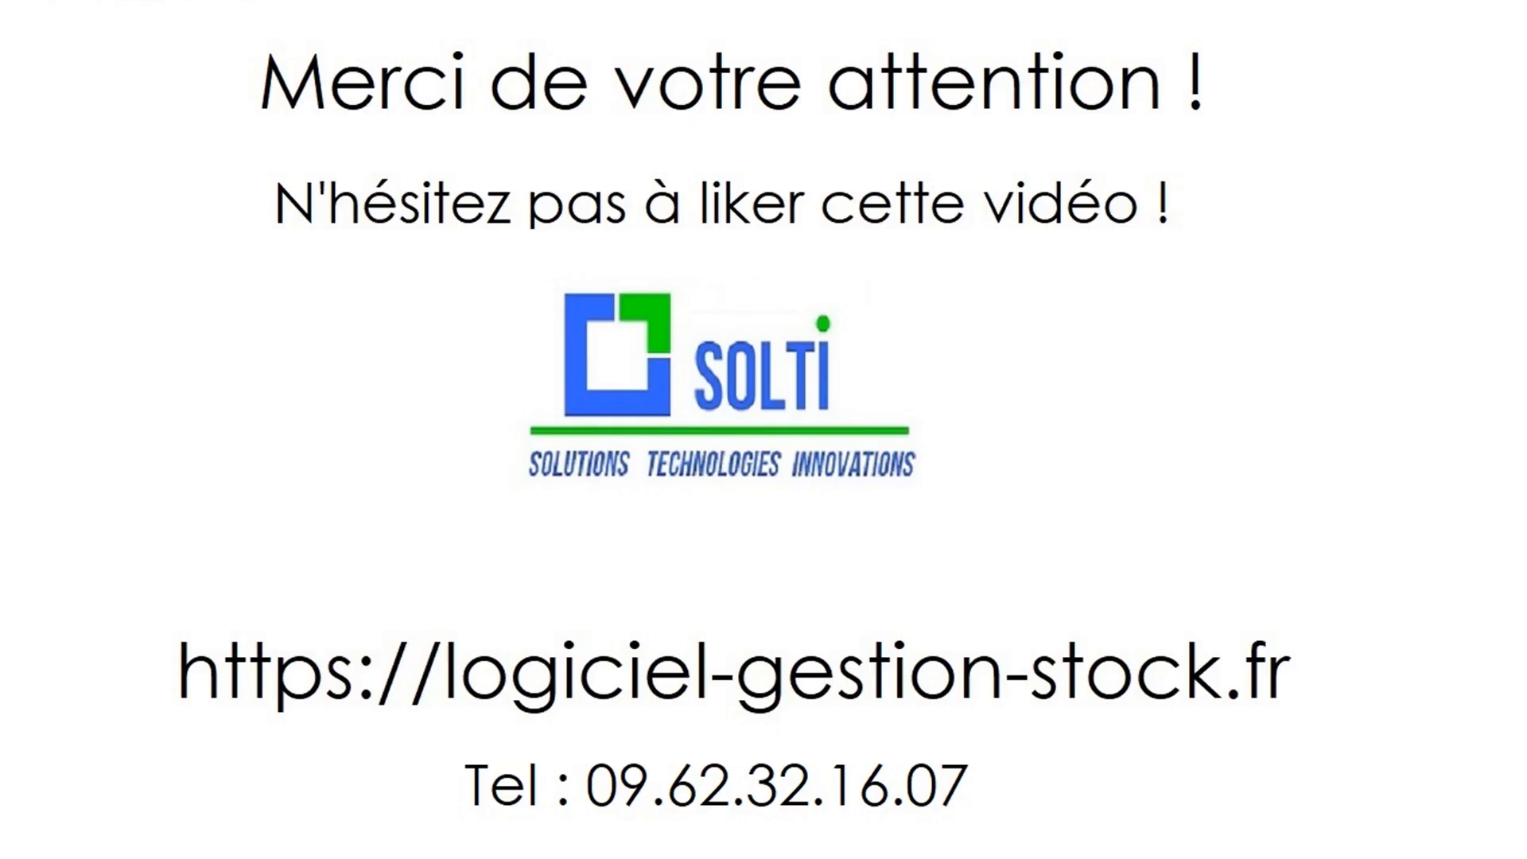